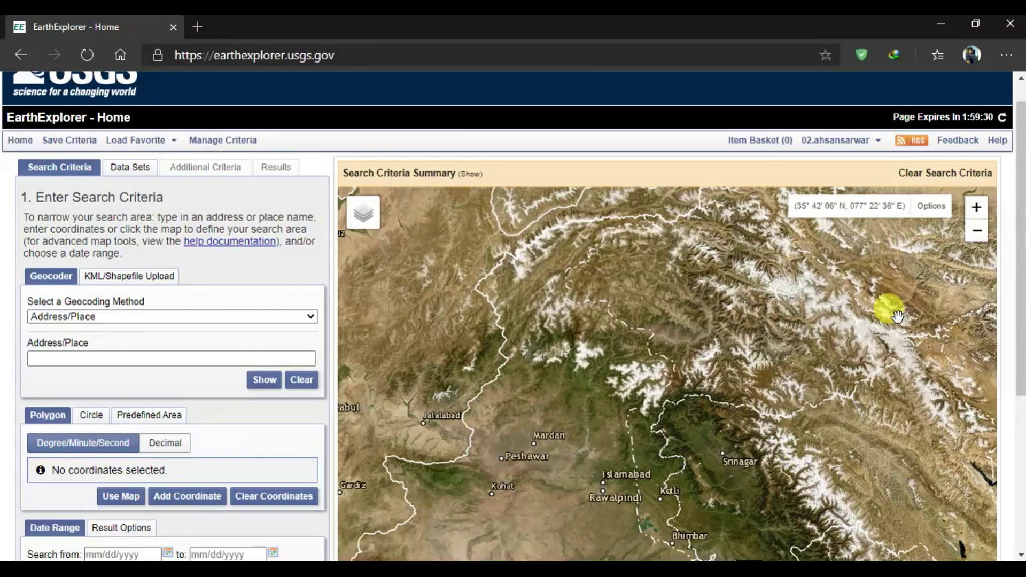
Recentre the map on Pakistan and Kashmir and clear the mistakenly added polygon points
{"action": "left_click_drag", "start_coordinate": [546, 365], "coordinate": [603, 286]}
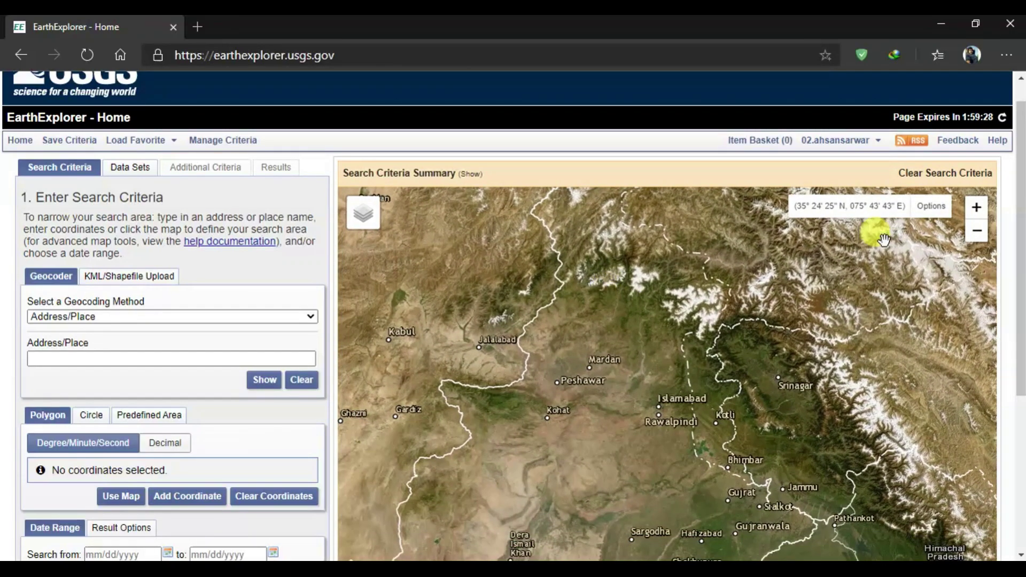
{"action": "left_click", "coordinate": [975, 234]}
{"action": "left_click", "coordinate": [970, 230]}
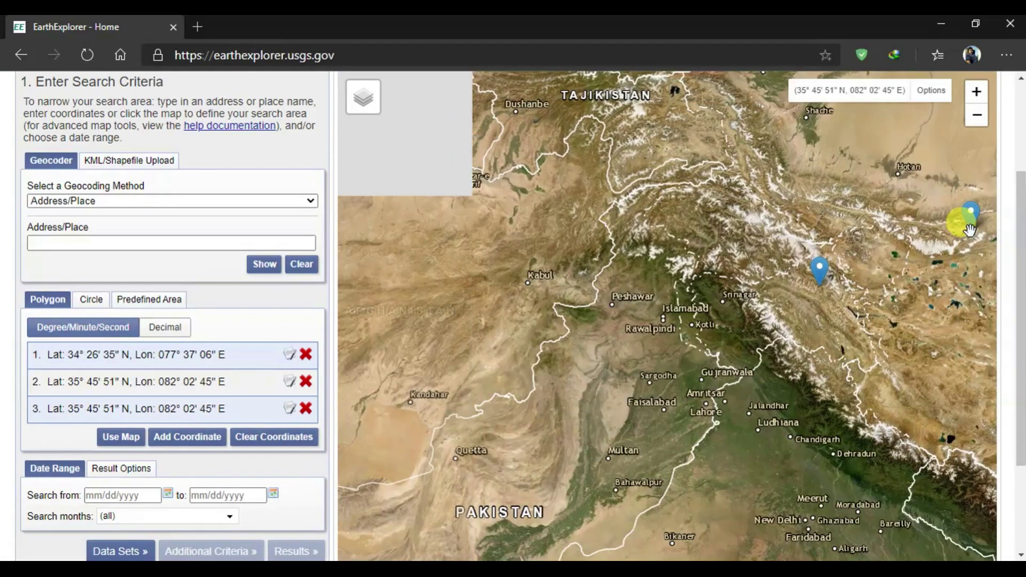
{"action": "left_click", "coordinate": [306, 355]}
{"action": "left_click", "coordinate": [976, 117]}
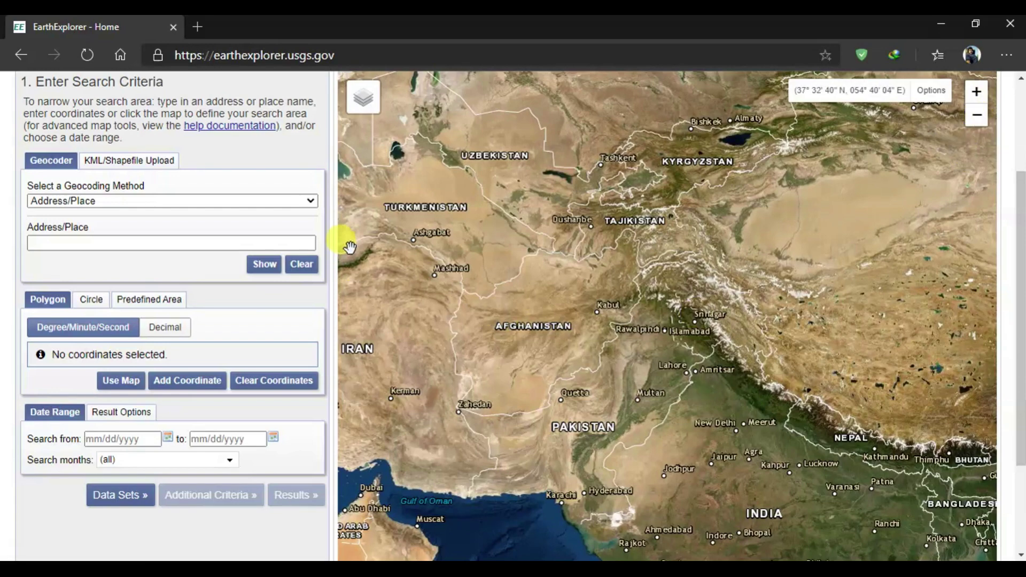
{"action": "left_click_drag", "start_coordinate": [350, 247], "coordinate": [355, 435]}
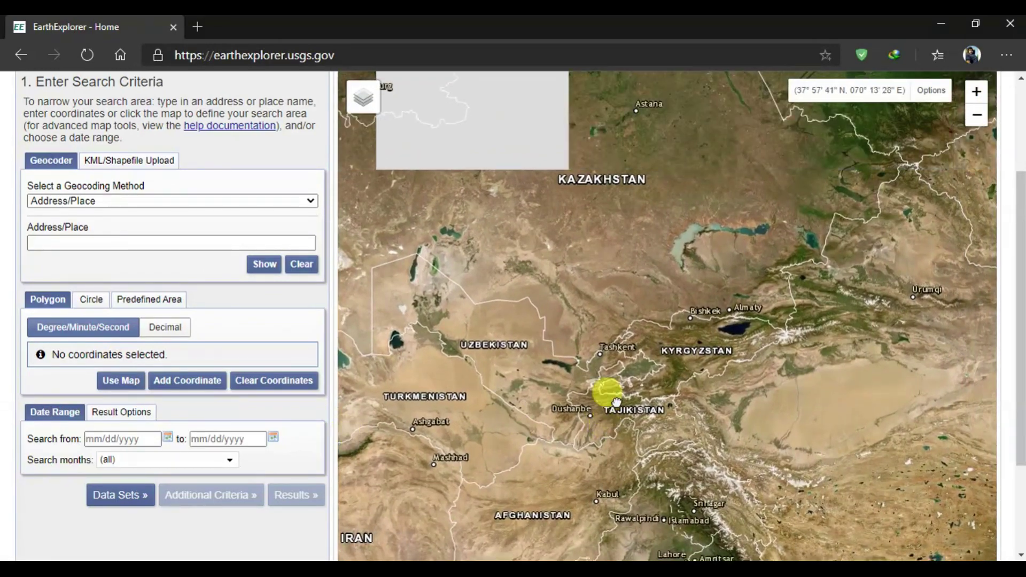
{"action": "left_click_drag", "start_coordinate": [616, 401], "coordinate": [638, 183]}
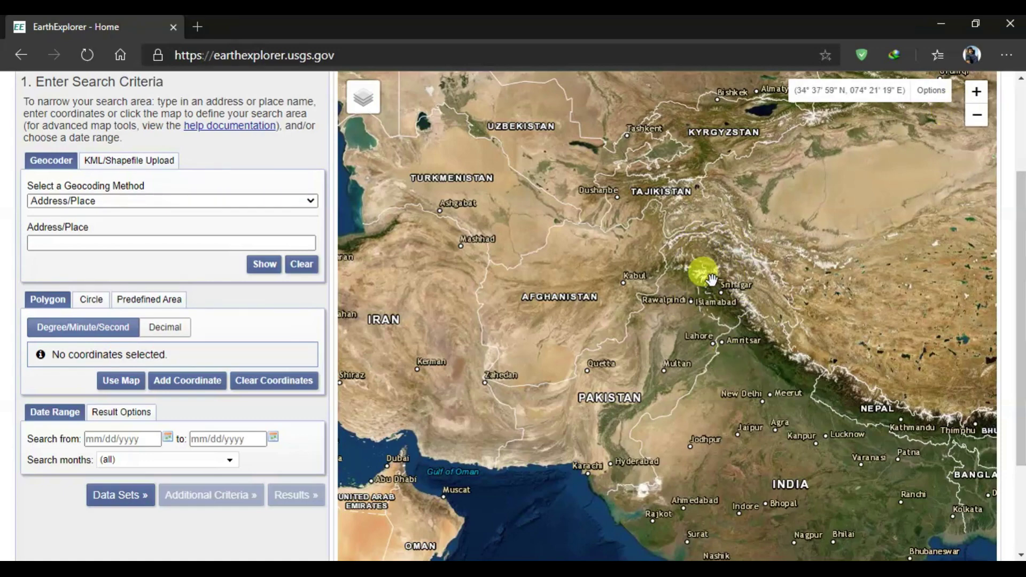
{"action": "scroll", "coordinate": [710, 278], "scroll_direction": "up", "scroll_amount": 2}
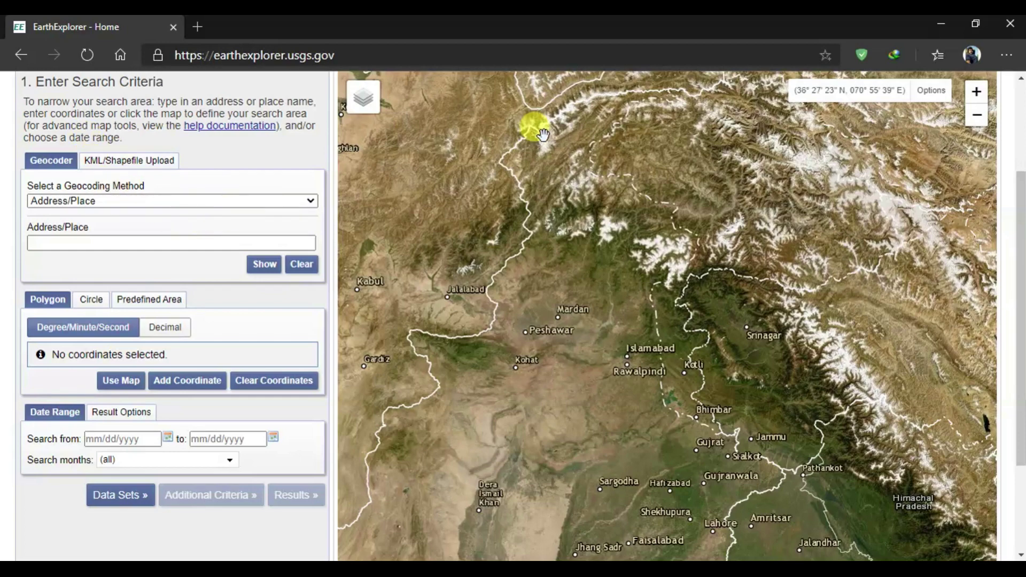
{"action": "scroll", "coordinate": [1008, 215], "scroll_direction": "up", "scroll_amount": 2}
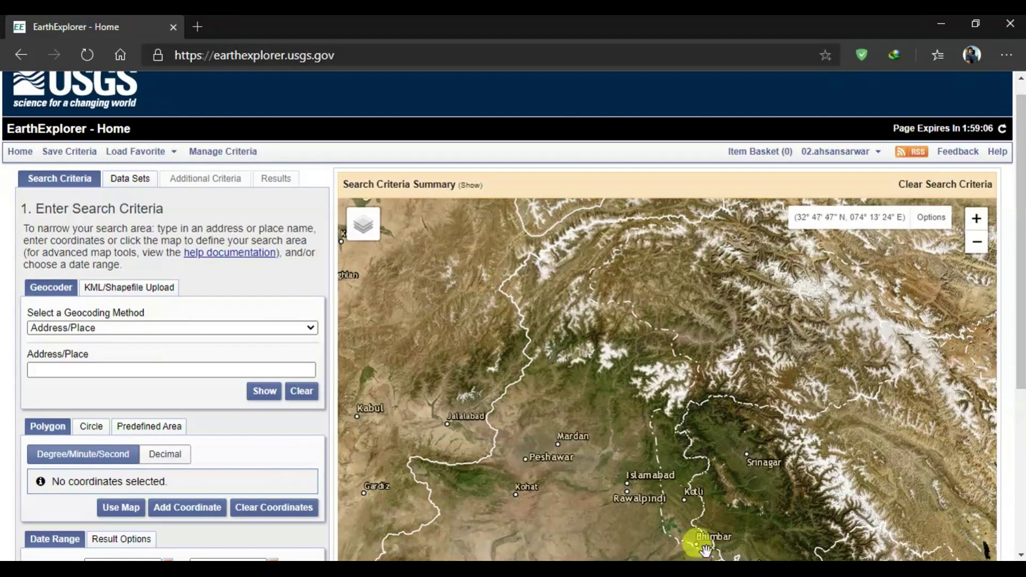
{"action": "scroll", "coordinate": [1023, 306], "scroll_direction": "down", "scroll_amount": 1}
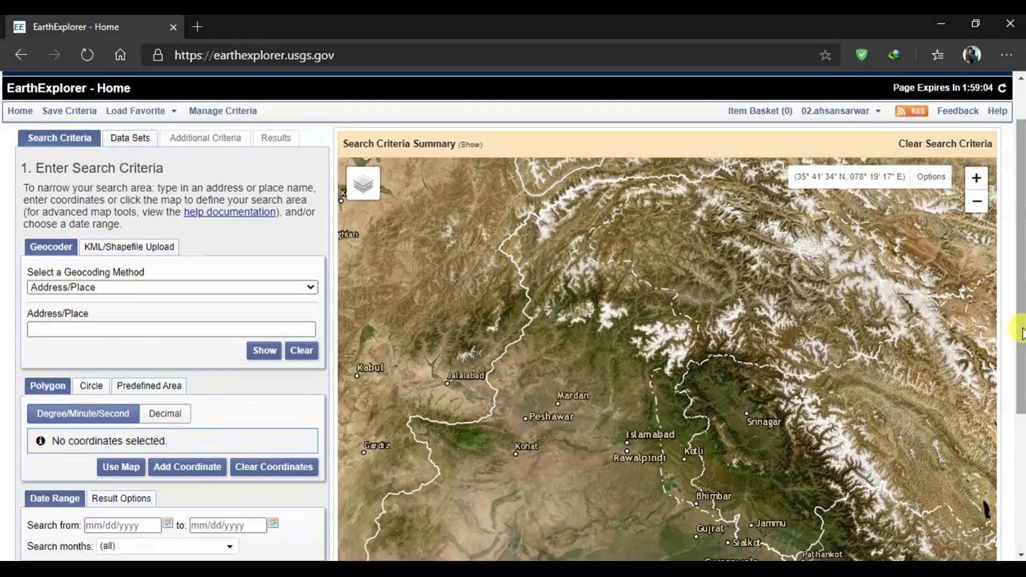
Place polygon points from the first corner south past Rawalpindi and Islamabad toward Bhimber
{"action": "left_click", "coordinate": [679, 362]}
{"action": "left_click", "coordinate": [651, 365]}
{"action": "left_click", "coordinate": [648, 388]}
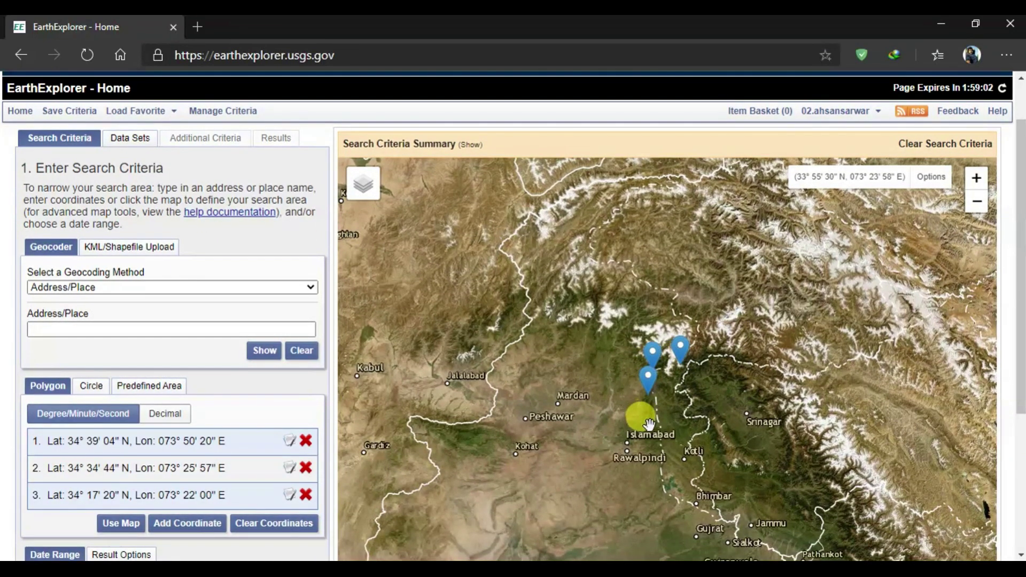
{"action": "left_click", "coordinate": [650, 420]}
{"action": "left_click", "coordinate": [653, 447]}
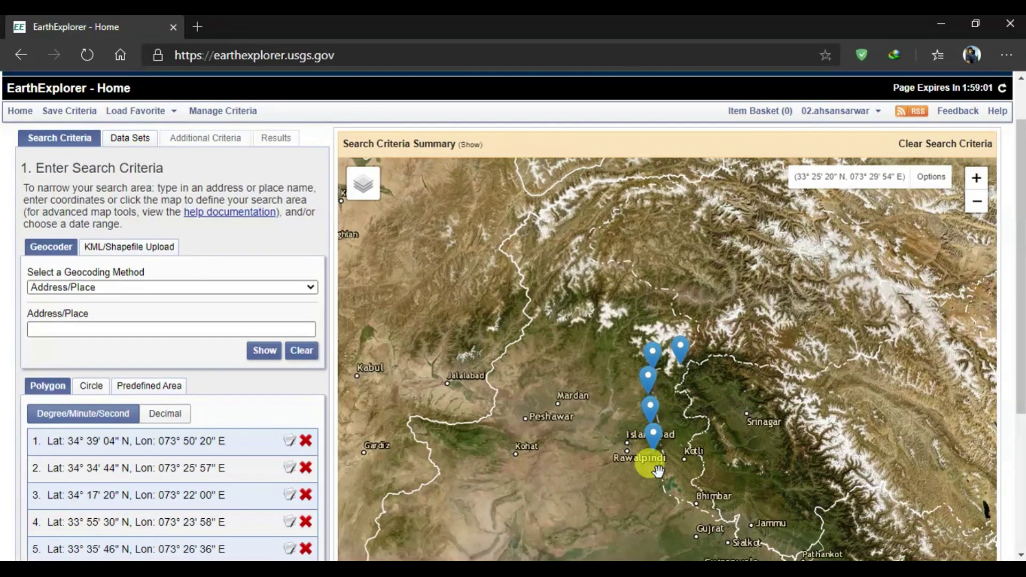
{"action": "left_click", "coordinate": [670, 499]}
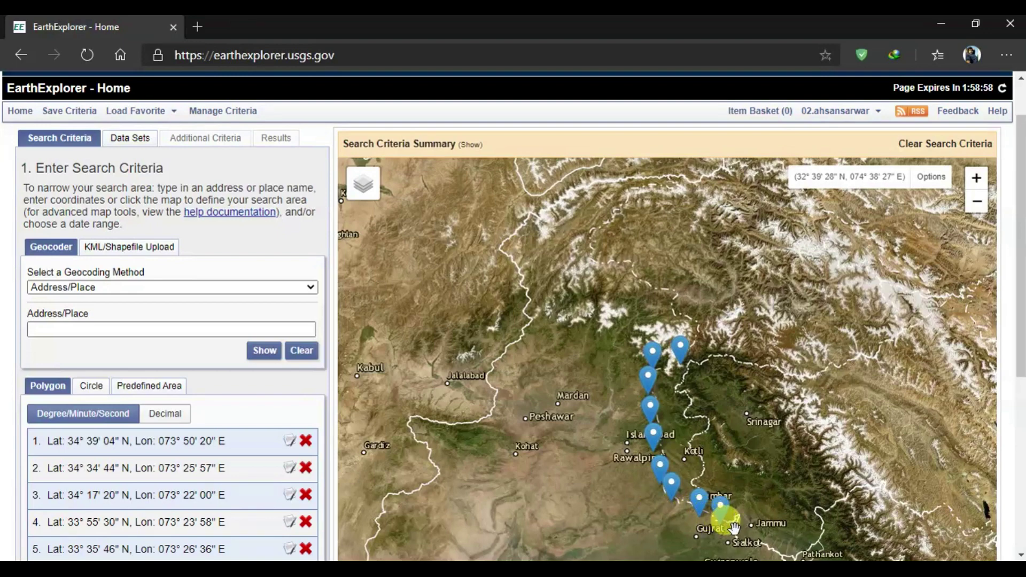
Add polygon points east of Bhimber, then north to the edge, closing the outline
{"action": "left_click", "coordinate": [737, 494]}
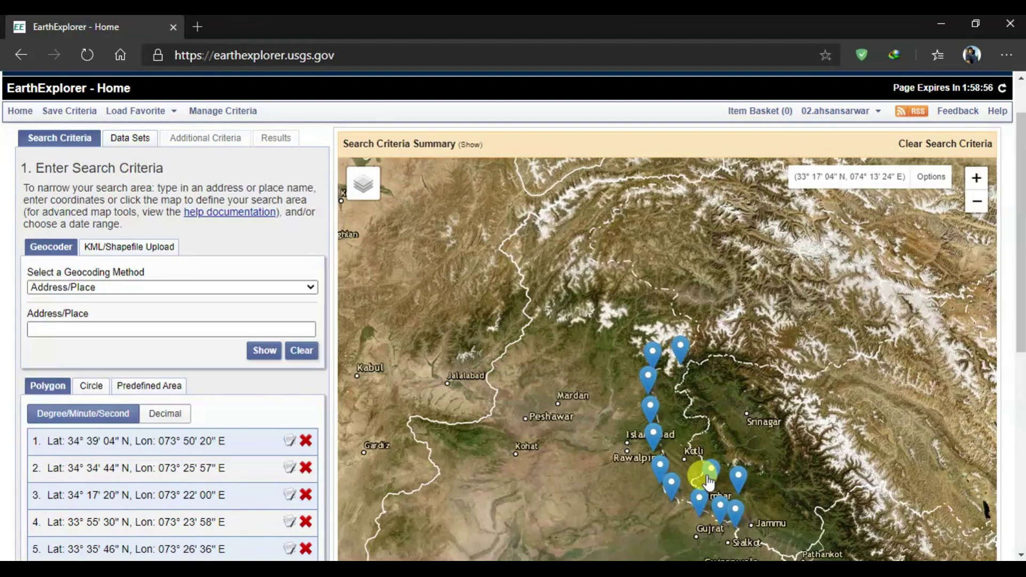
{"action": "left_click", "coordinate": [705, 447]}
{"action": "left_click", "coordinate": [714, 413]}
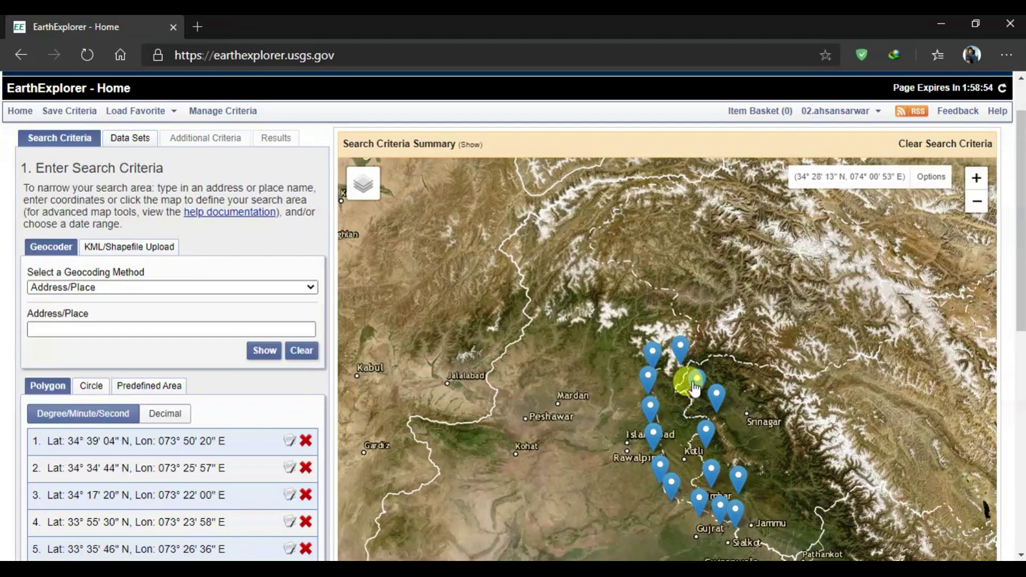
{"action": "left_click", "coordinate": [702, 341]}
{"action": "left_click", "coordinate": [694, 315]}
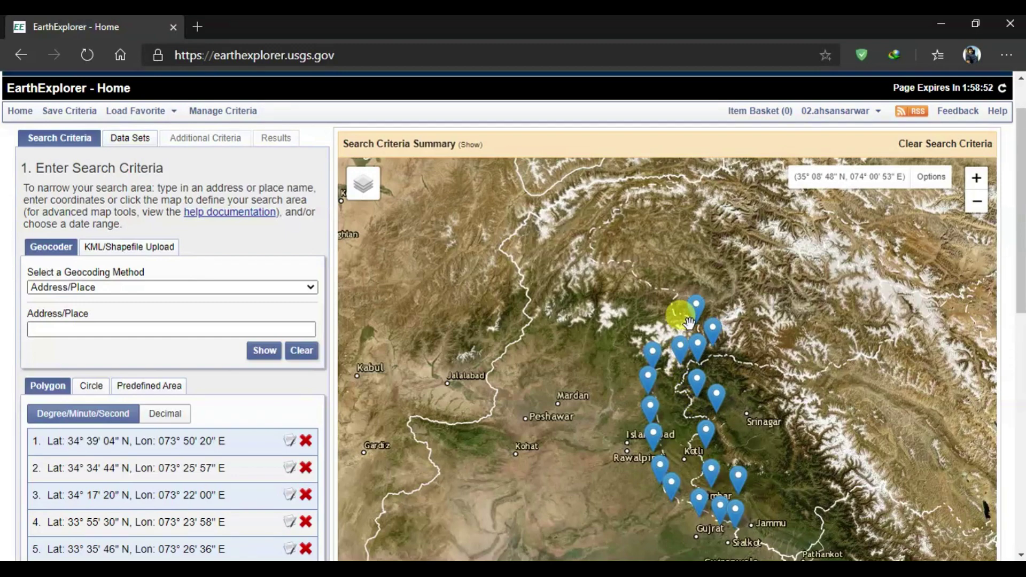
{"action": "left_click", "coordinate": [658, 336]}
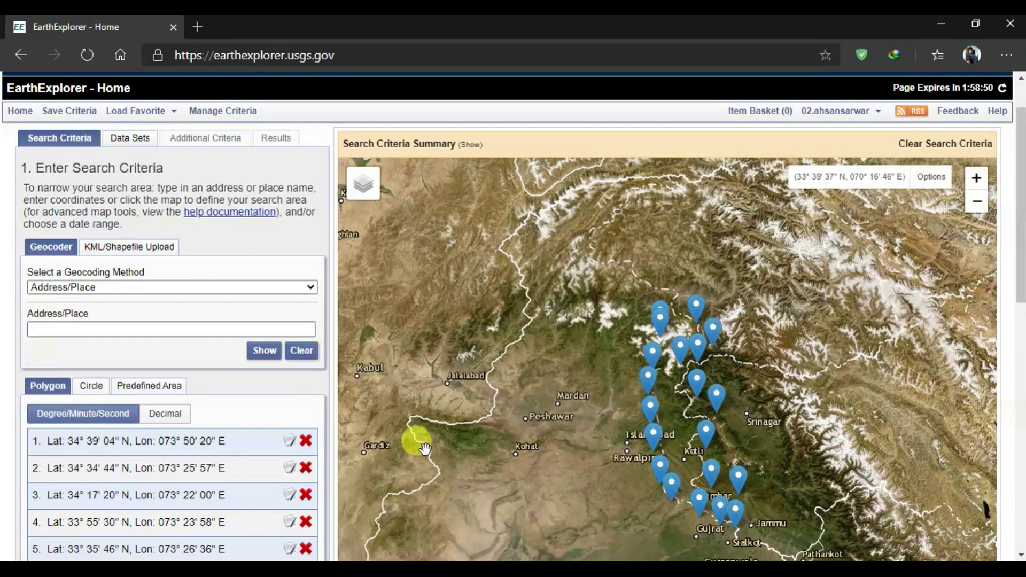
In Data Sets, expand Digital Elevation and SRTM to select SRTM 1 Arc-Second Global
{"action": "left_click", "coordinate": [137, 138]}
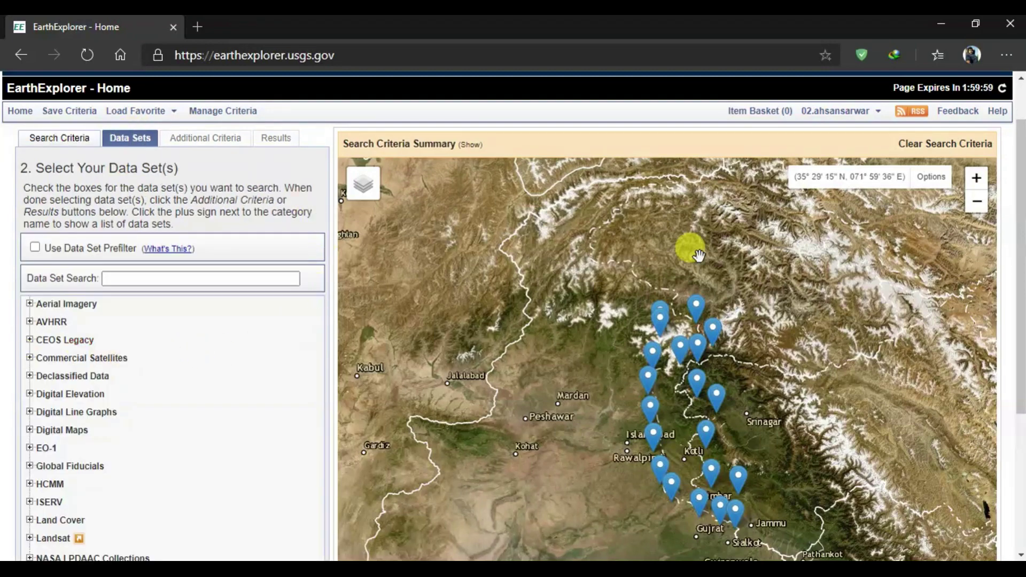
{"action": "left_click_drag", "start_coordinate": [1019, 204], "coordinate": [1019, 282]}
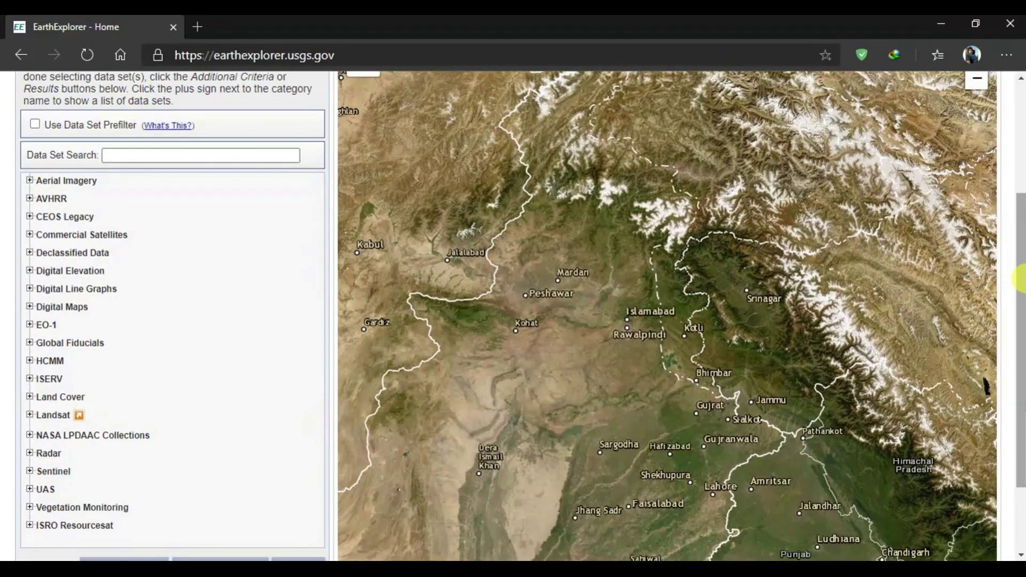
{"action": "left_click", "coordinate": [29, 272]}
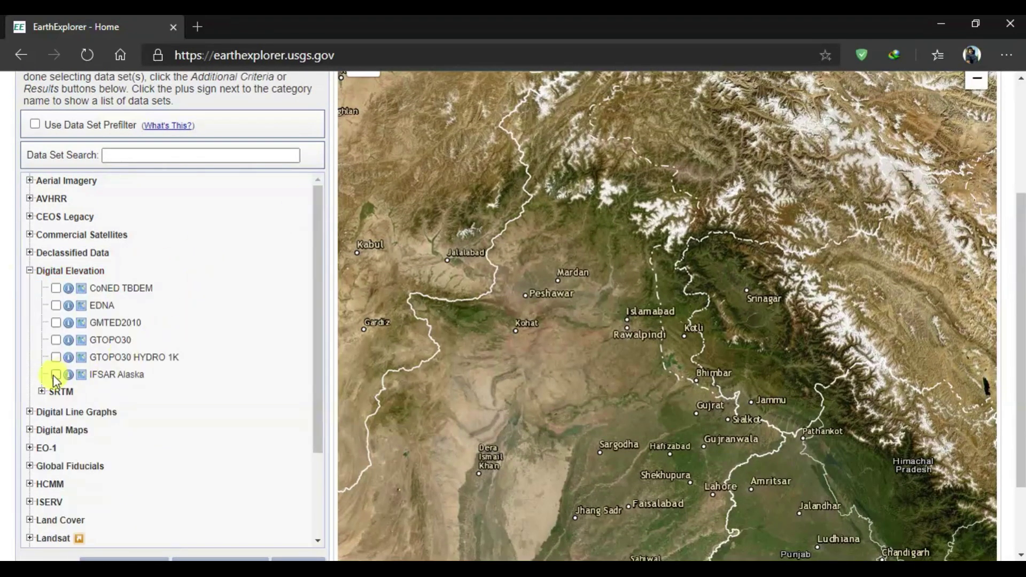
{"action": "left_click", "coordinate": [42, 391]}
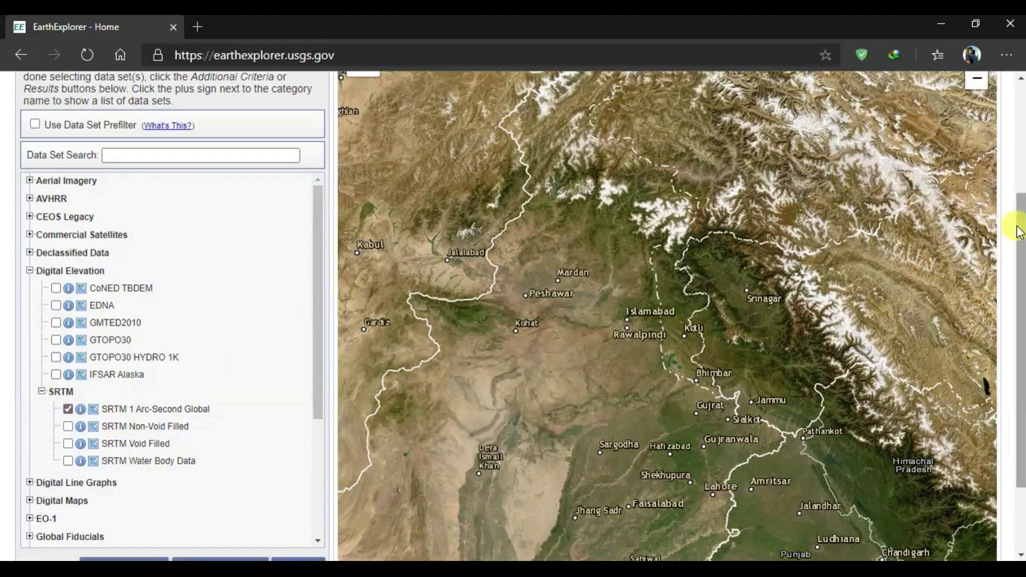
{"action": "left_click_drag", "start_coordinate": [1020, 223], "coordinate": [1020, 167]}
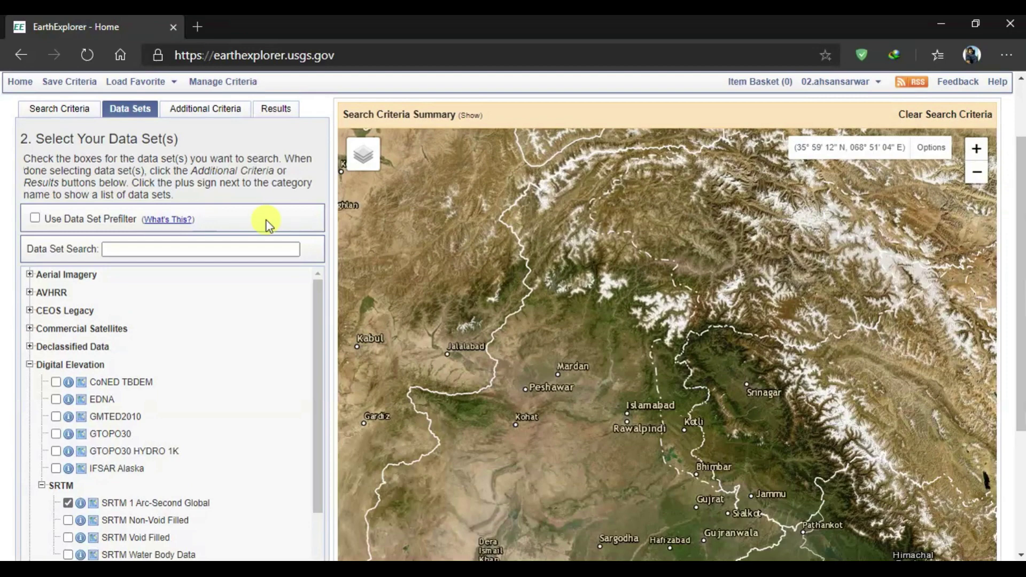
Show the search results and display footprints for all eight SRTM tiles, results 1 through 8
{"action": "left_click", "coordinate": [267, 112]}
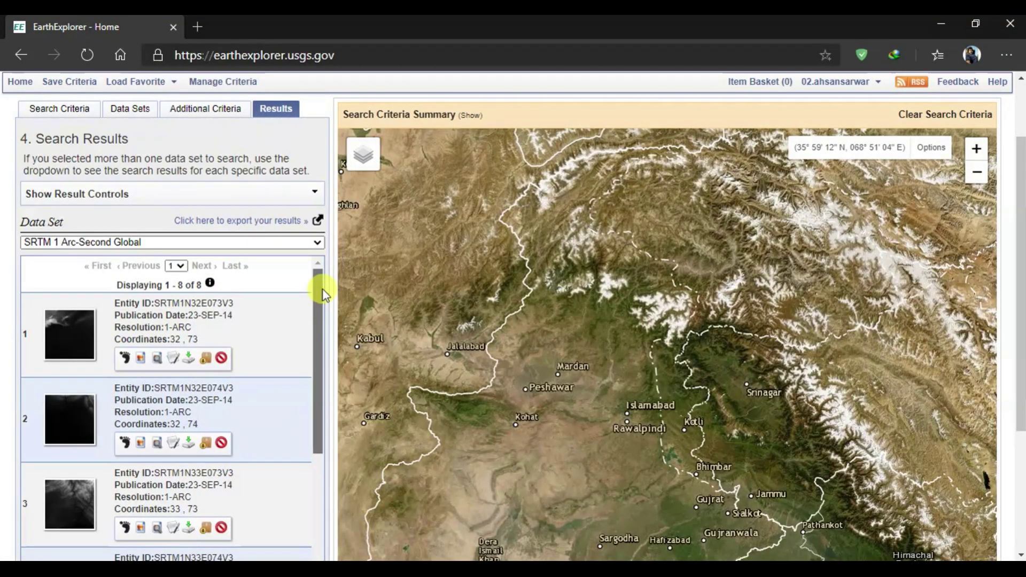
{"action": "left_click", "coordinate": [125, 358]}
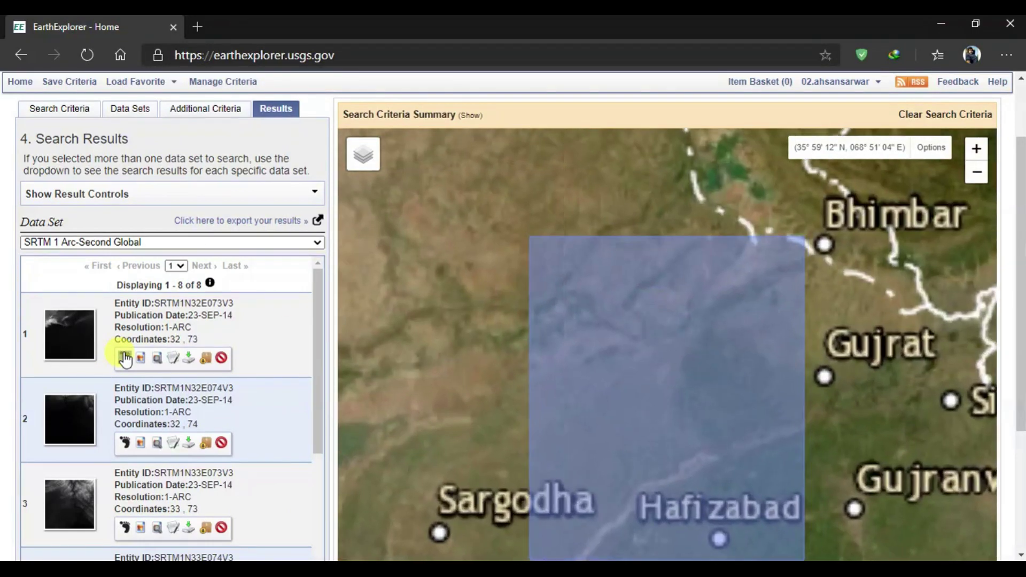
{"action": "left_click", "coordinate": [124, 442]}
{"action": "left_click", "coordinate": [126, 527]}
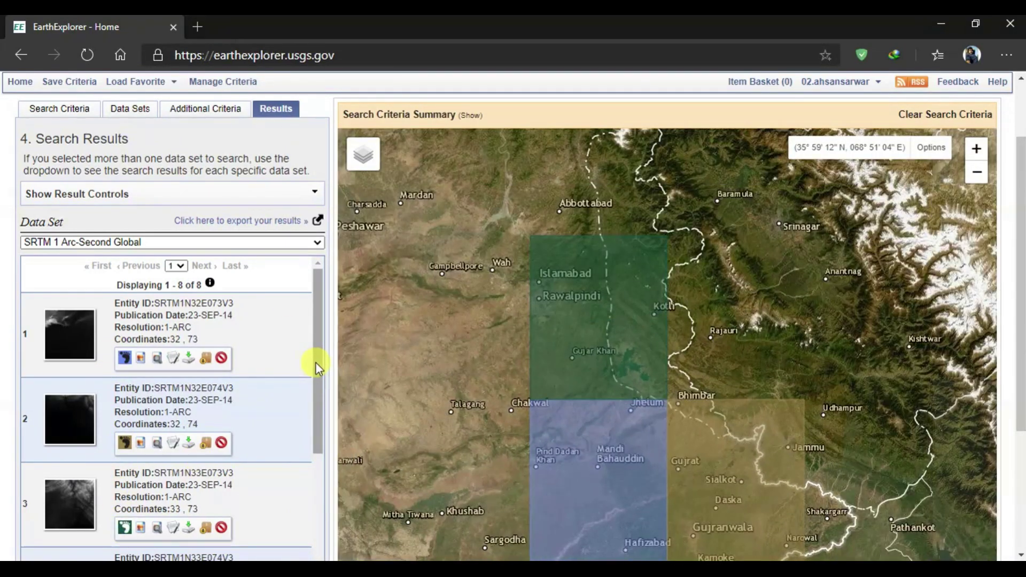
{"action": "left_click_drag", "start_coordinate": [317, 364], "coordinate": [314, 454]}
{"action": "left_click", "coordinate": [125, 350]}
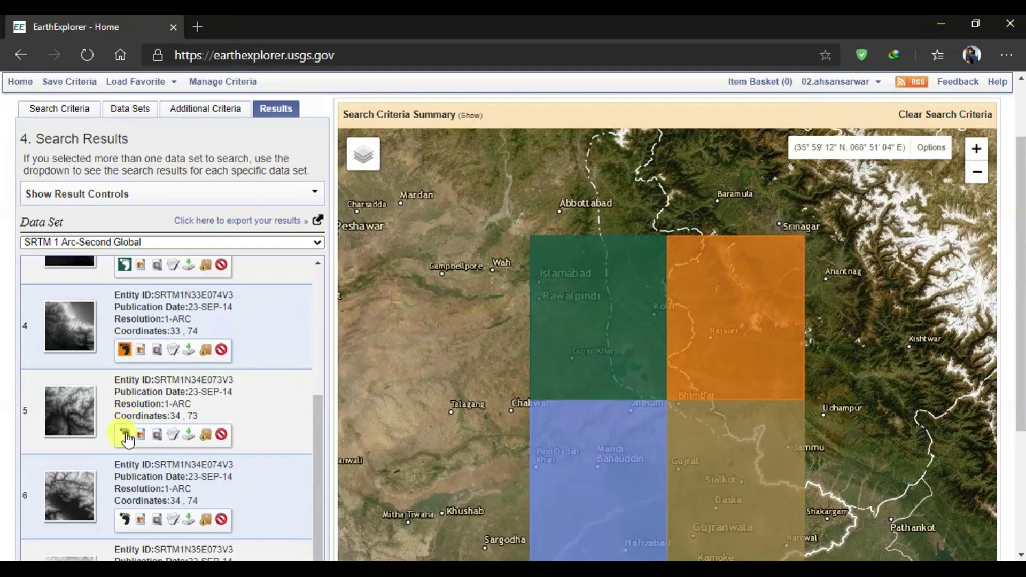
{"action": "left_click", "coordinate": [126, 437]}
{"action": "left_click", "coordinate": [127, 520]}
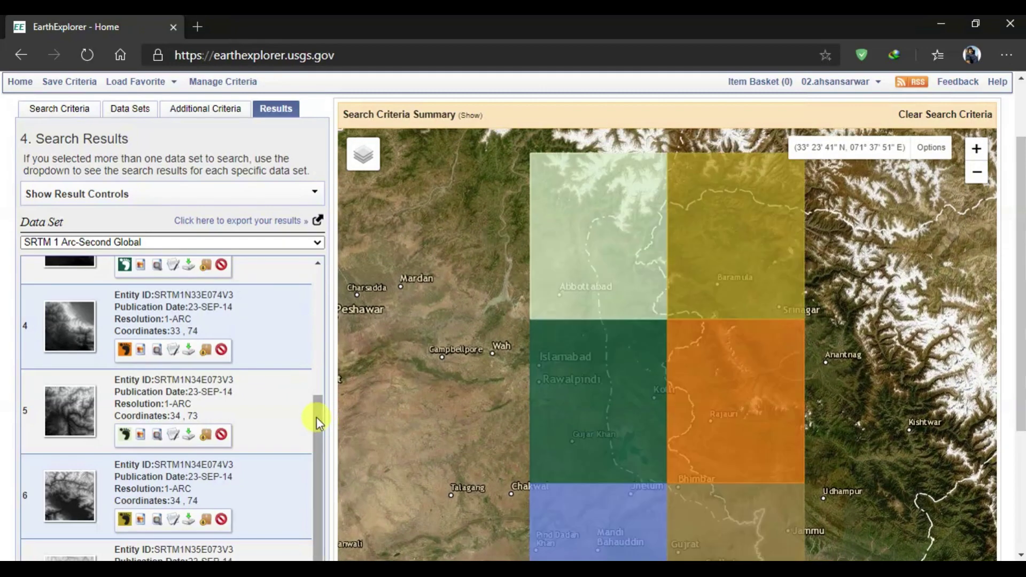
{"action": "left_click_drag", "start_coordinate": [317, 416], "coordinate": [304, 479]}
{"action": "left_click", "coordinate": [126, 509]}
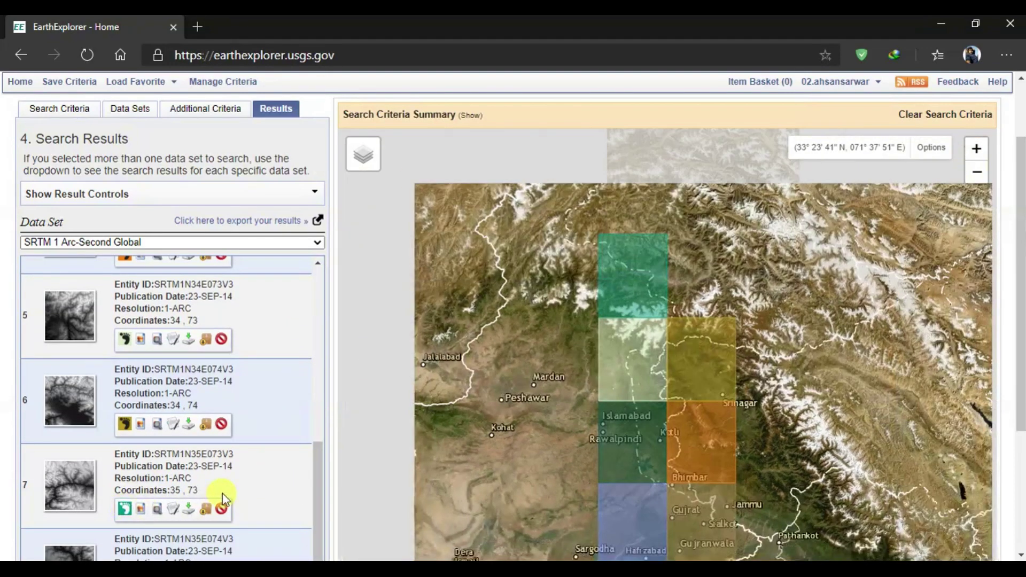
{"action": "left_click_drag", "start_coordinate": [1019, 304], "coordinate": [1018, 425]}
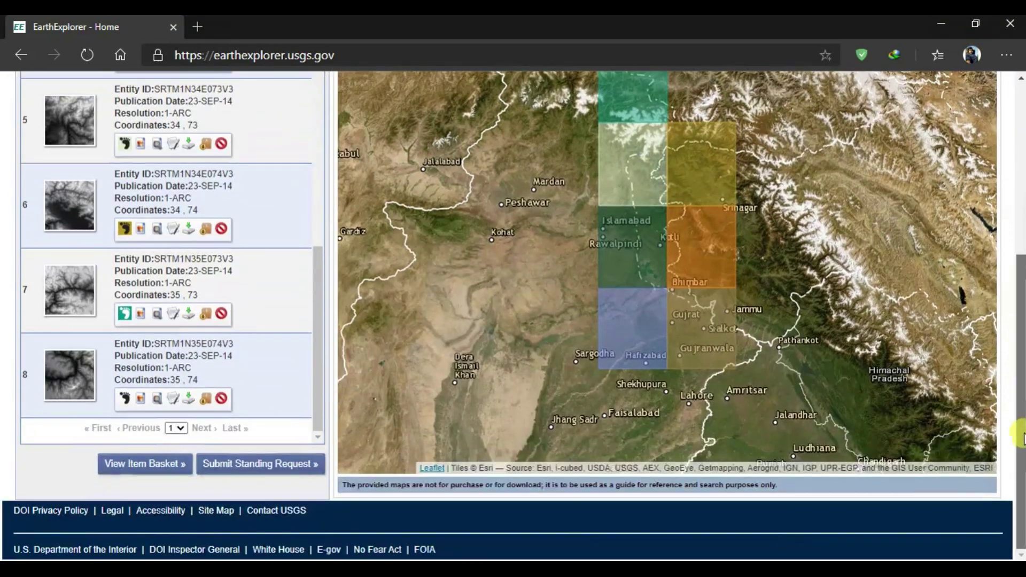
{"action": "left_click", "coordinate": [129, 399]}
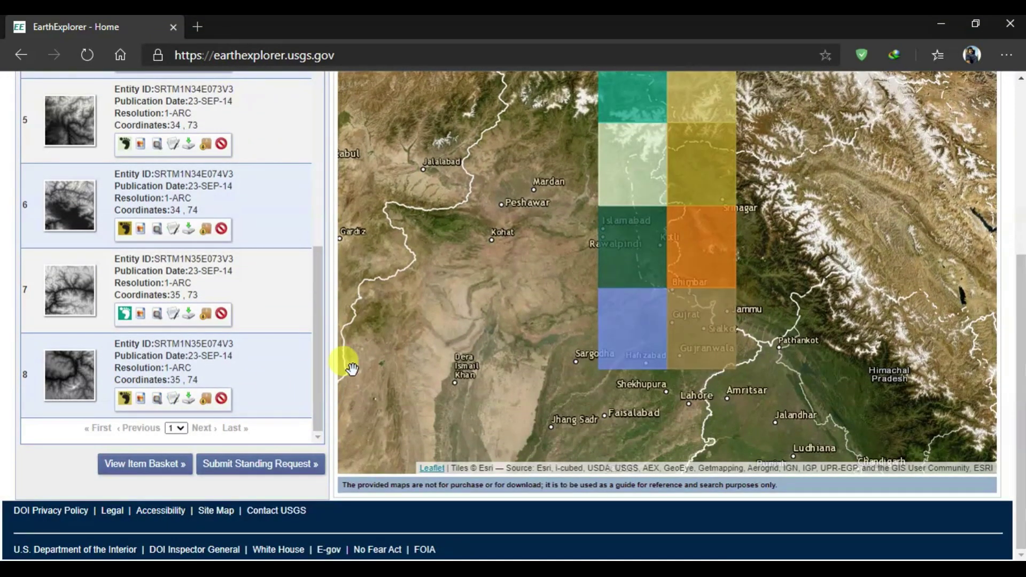
{"action": "left_click_drag", "start_coordinate": [322, 368], "coordinate": [308, 189]}
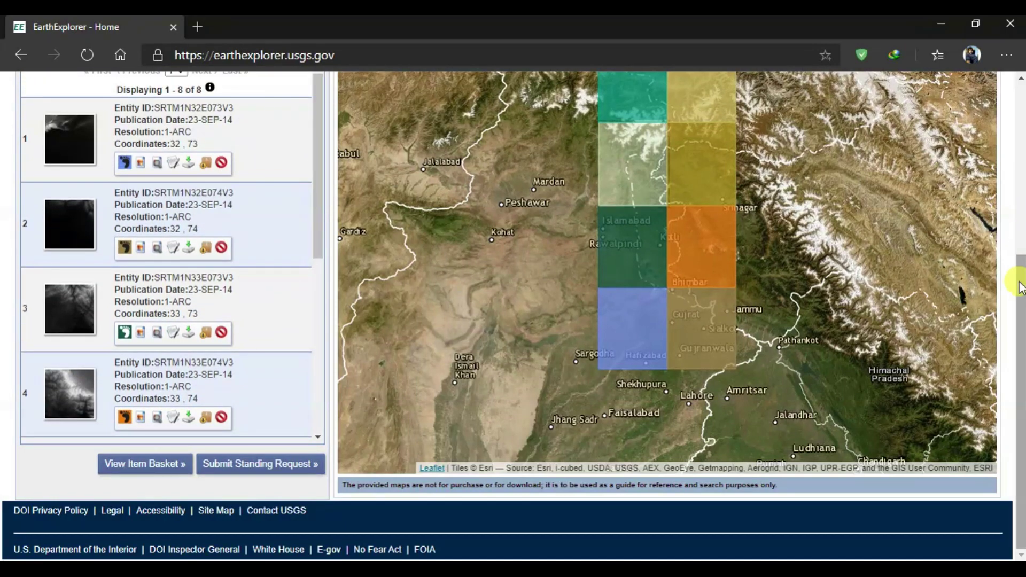
{"action": "left_click_drag", "start_coordinate": [1017, 278], "coordinate": [1014, 216]}
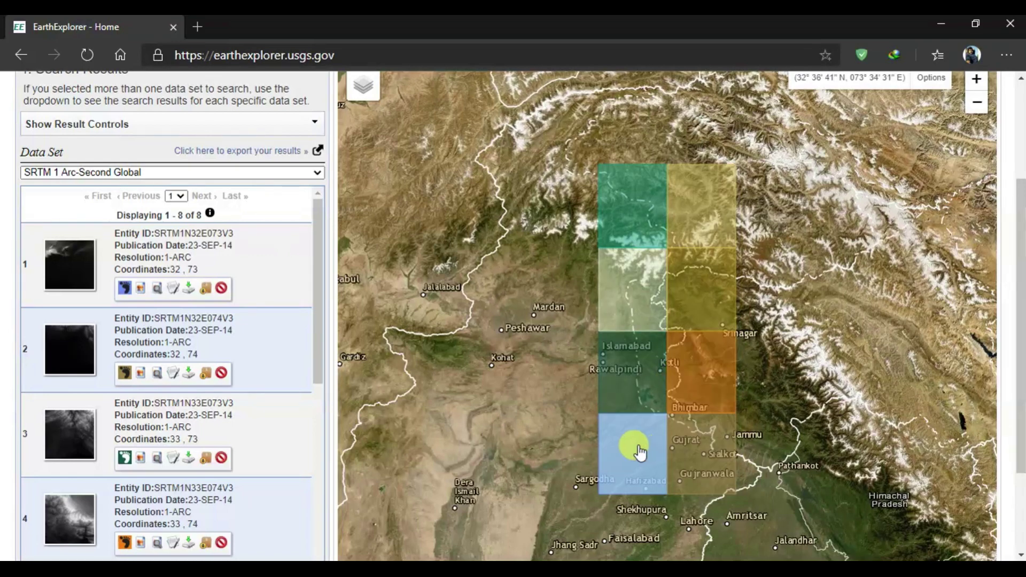
Start the GeoTIFF 1 Arc-second download of tile n32_e073
{"action": "left_click", "coordinate": [191, 289]}
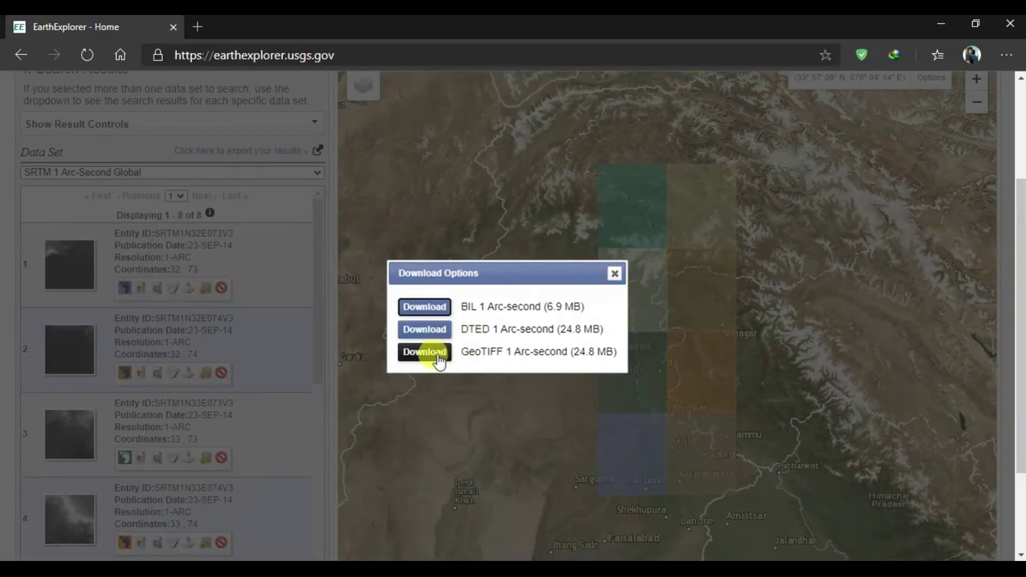
{"action": "left_click", "coordinate": [438, 357]}
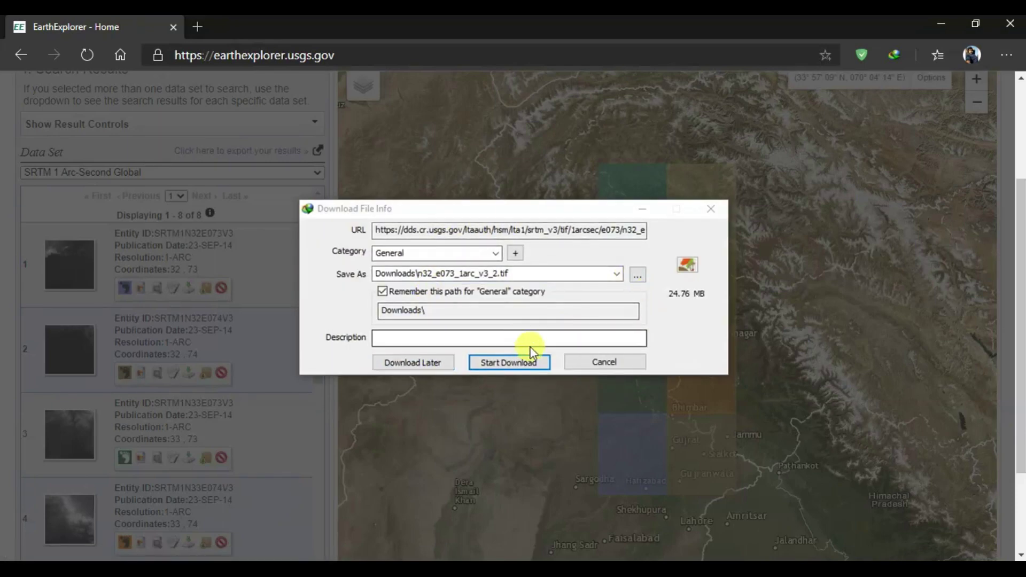
{"action": "left_click", "coordinate": [538, 360]}
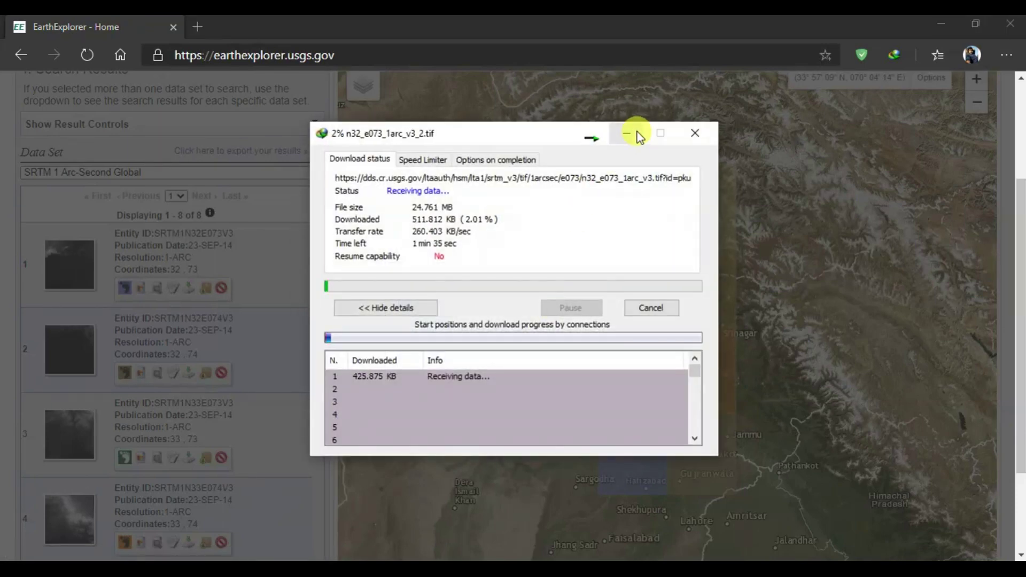
{"action": "left_click", "coordinate": [632, 133]}
{"action": "left_click", "coordinate": [615, 275]}
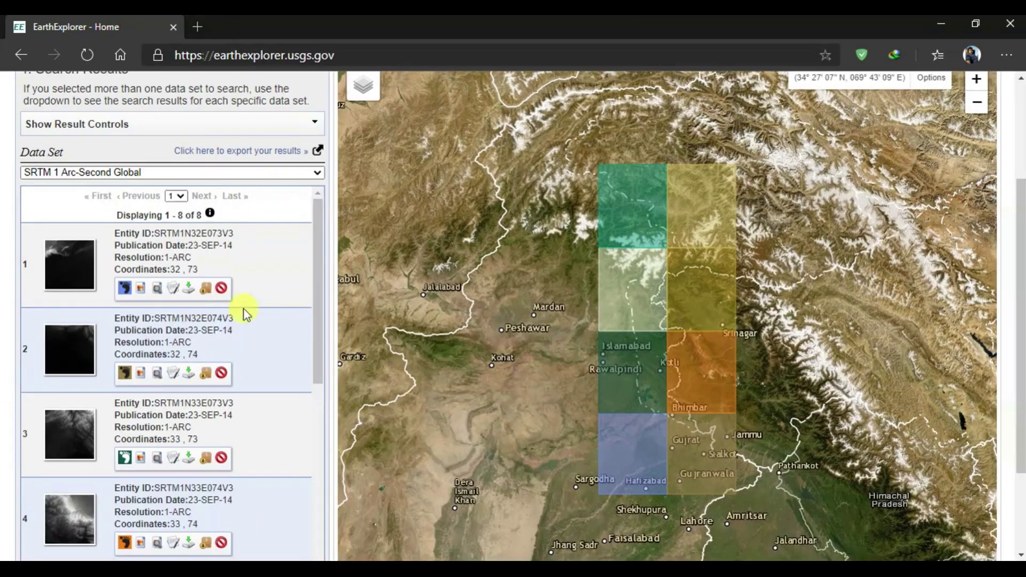
Start the GeoTIFF 1 Arc-second download of tile n32_e074
{"action": "left_click", "coordinate": [192, 372]}
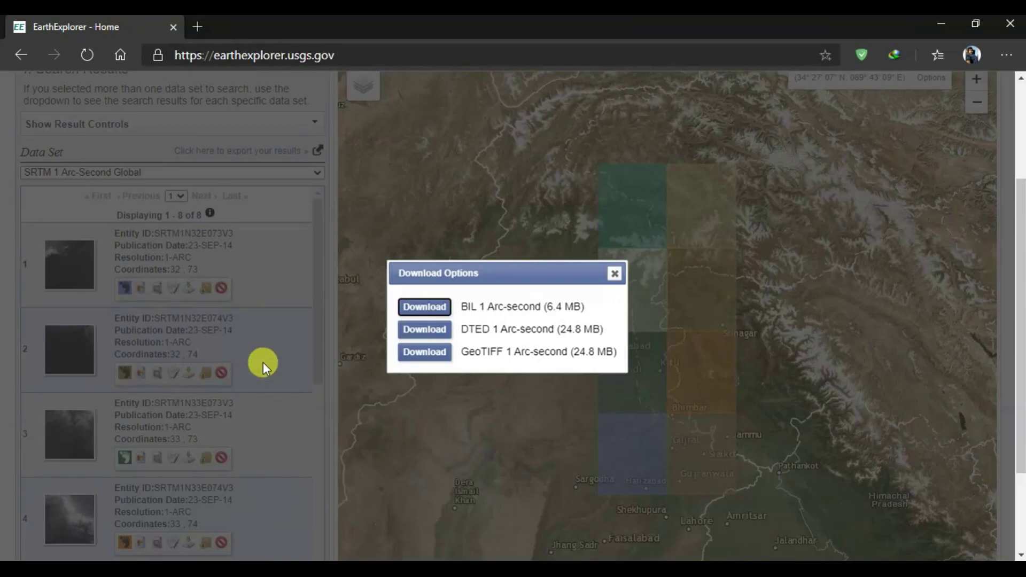
{"action": "left_click", "coordinate": [424, 351]}
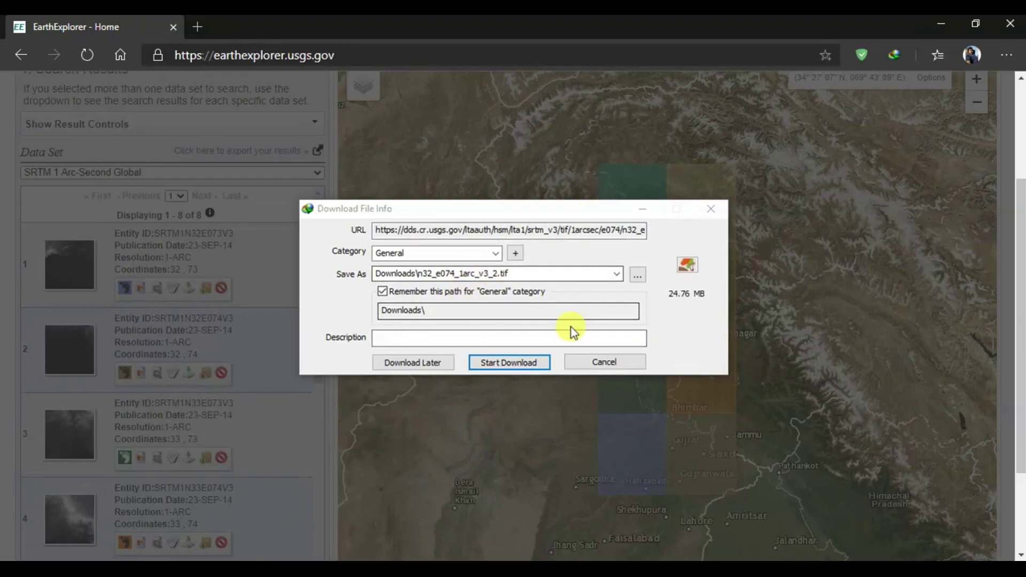
{"action": "left_click", "coordinate": [519, 362]}
{"action": "left_click", "coordinate": [634, 137]}
{"action": "left_click", "coordinate": [614, 273]}
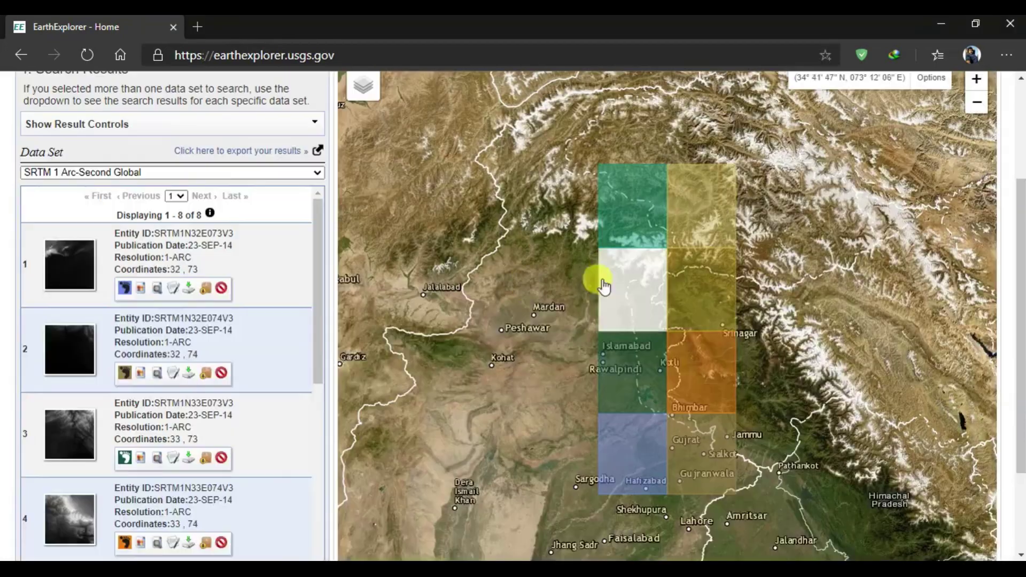
Start the GeoTIFF 1 Arc-second download of tile n33_e073
{"action": "left_click", "coordinate": [189, 459]}
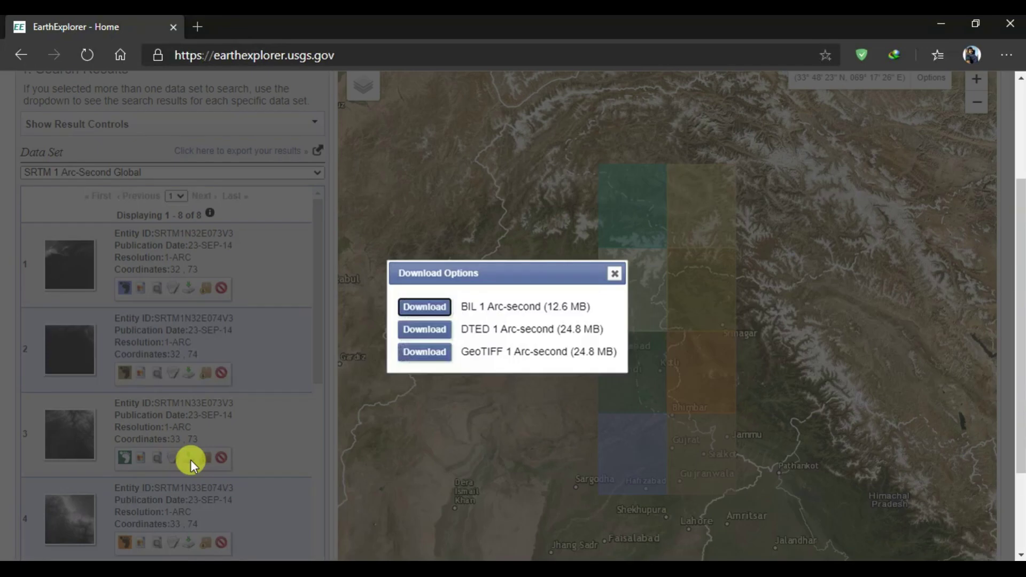
{"action": "left_click", "coordinate": [444, 360]}
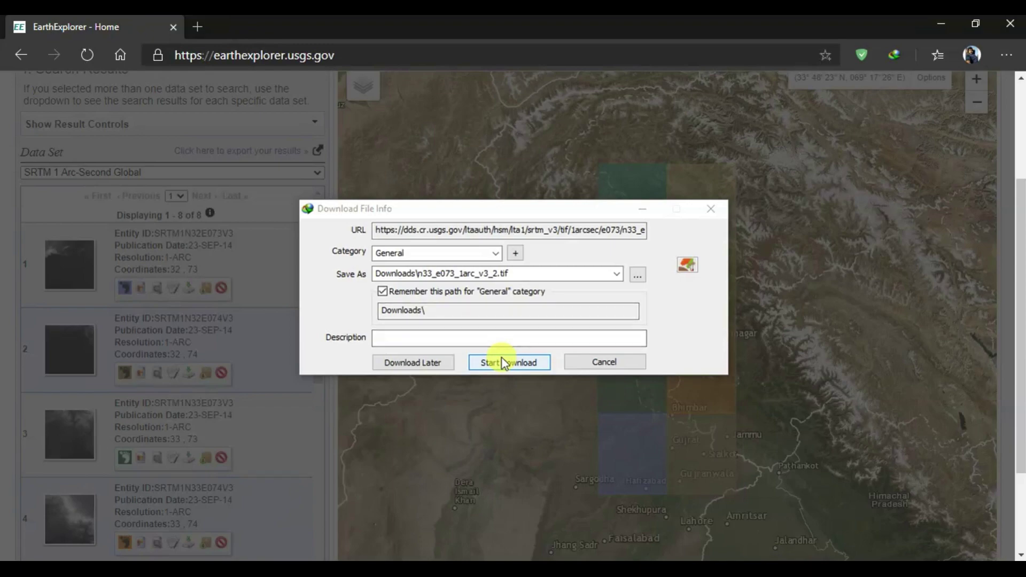
{"action": "left_click", "coordinate": [502, 361]}
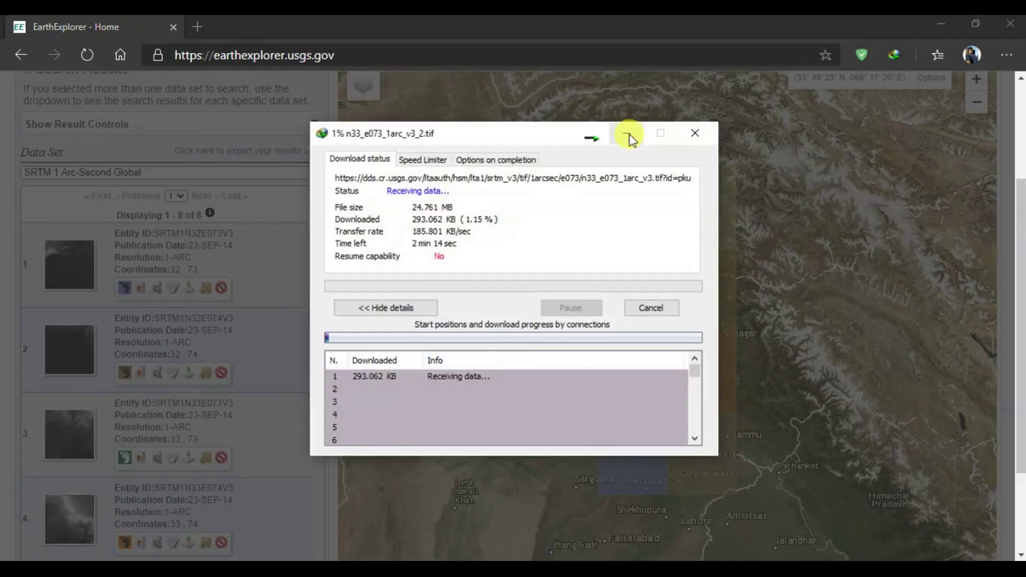
{"action": "left_click", "coordinate": [630, 137]}
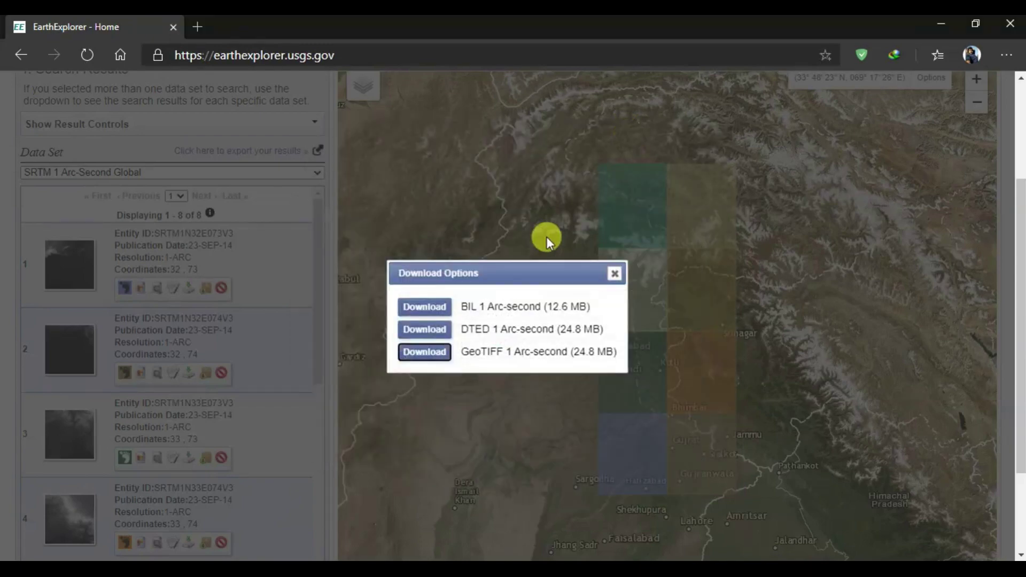
{"action": "left_click", "coordinate": [613, 272]}
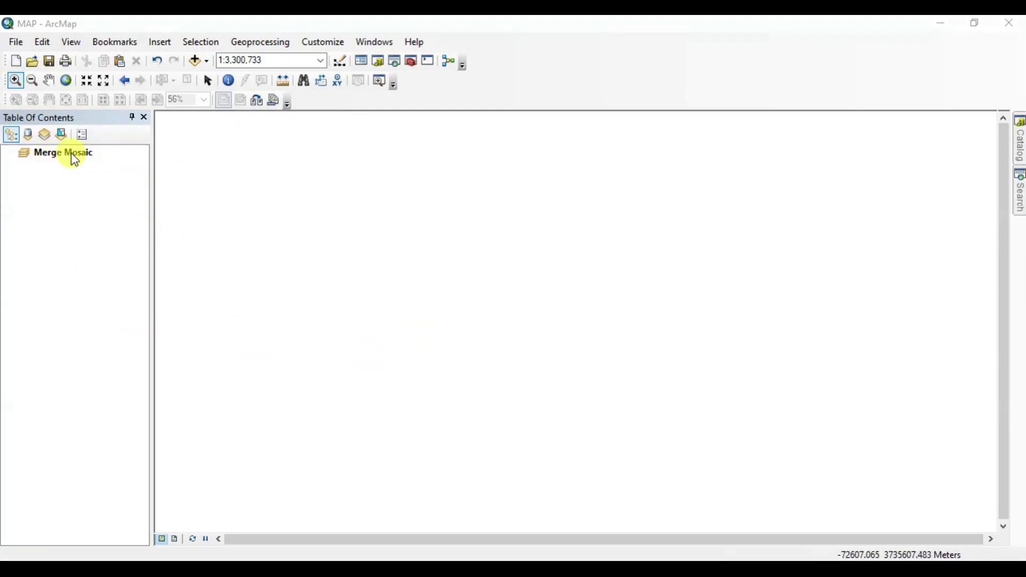
Add all eight n3x_e07x_1arc_v3.tif tiles from the EE Dem folder to Merge Mosaic
{"action": "left_click", "coordinate": [207, 61]}
{"action": "left_click", "coordinate": [211, 76]}
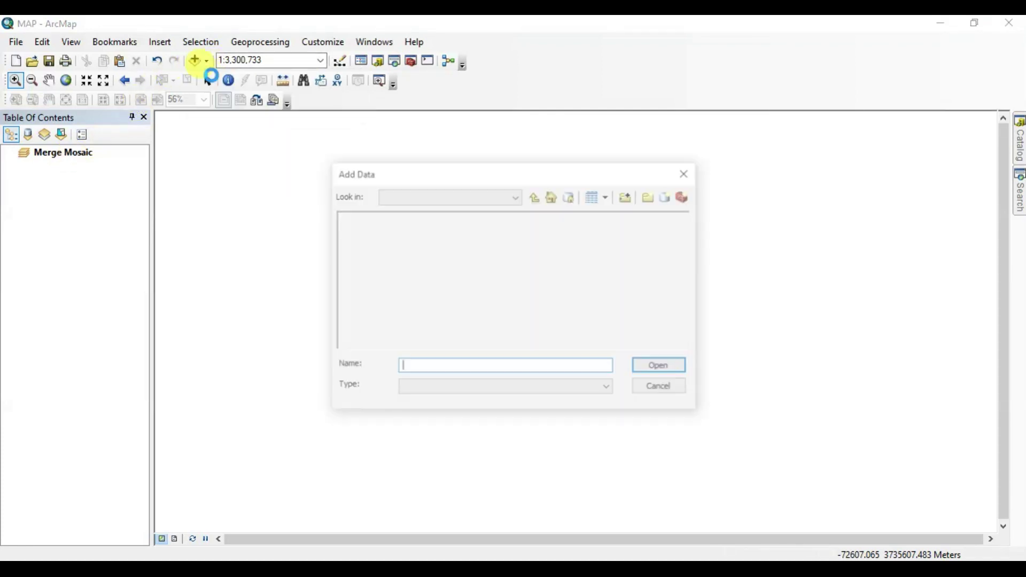
{"action": "left_click_drag", "start_coordinate": [392, 334], "coordinate": [388, 232]}
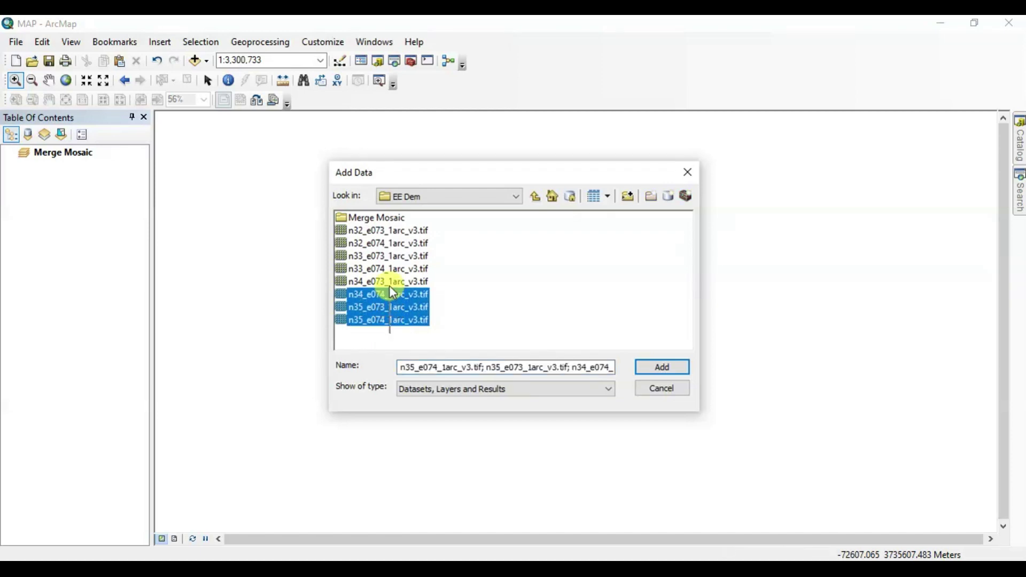
{"action": "left_click", "coordinate": [661, 367]}
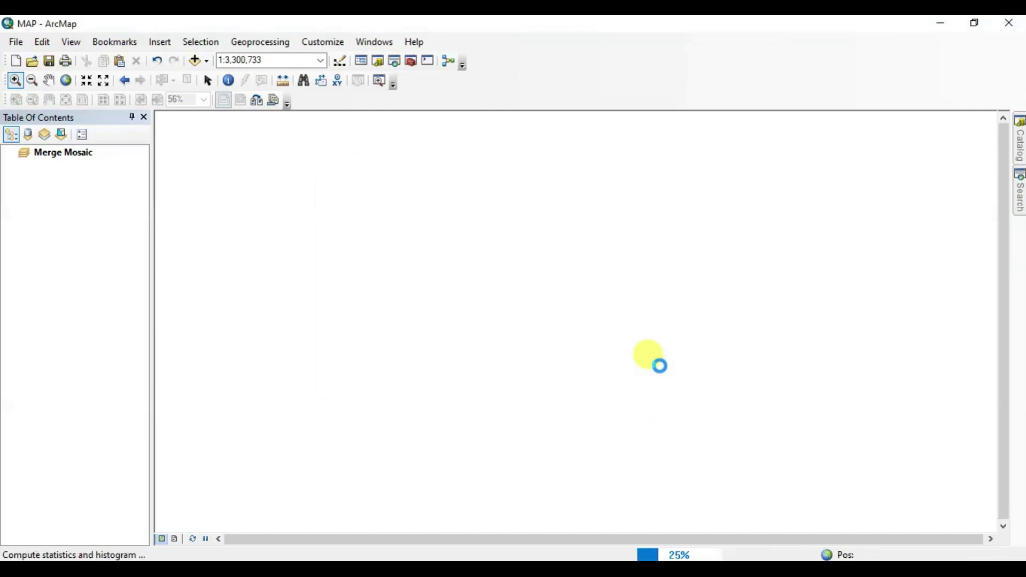
{"action": "left_click_drag", "start_coordinate": [149, 298], "coordinate": [148, 357]}
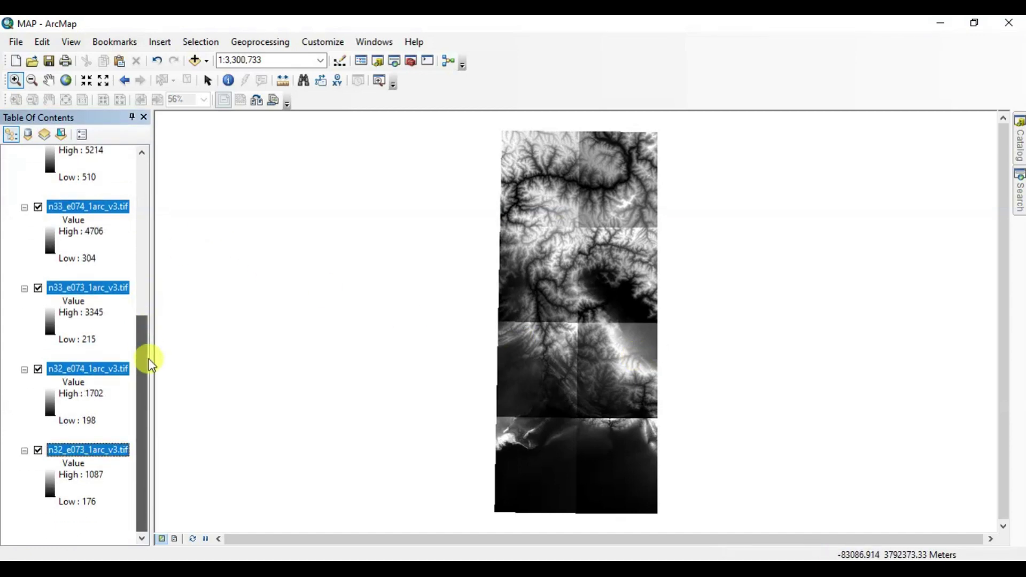
Select the n35_e074_1arc_v3.tif layer and bring up its context menu
{"action": "left_click", "coordinate": [77, 500]}
{"action": "left_click_drag", "start_coordinate": [140, 491], "coordinate": [156, 299]}
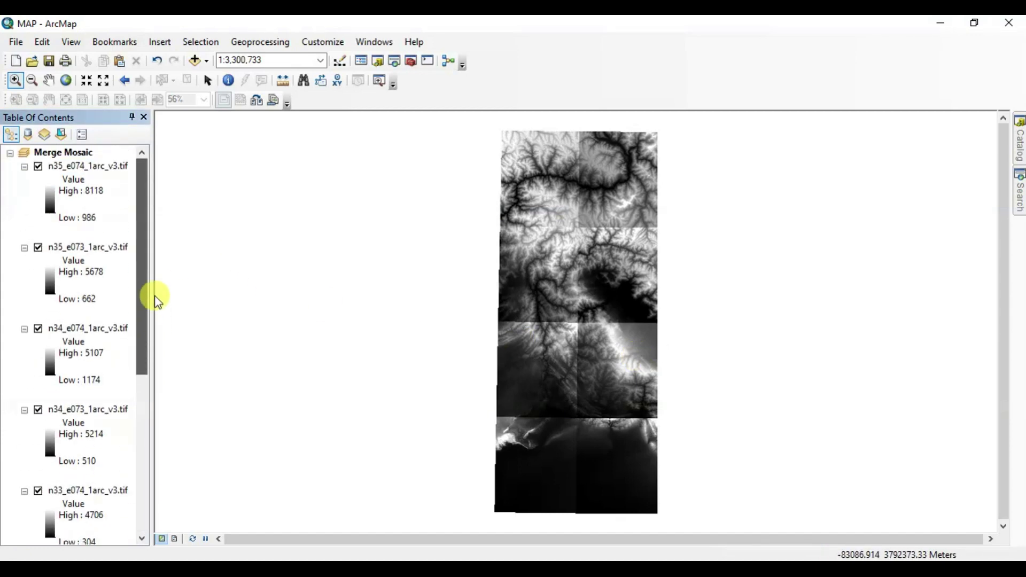
{"action": "left_click", "coordinate": [86, 166]}
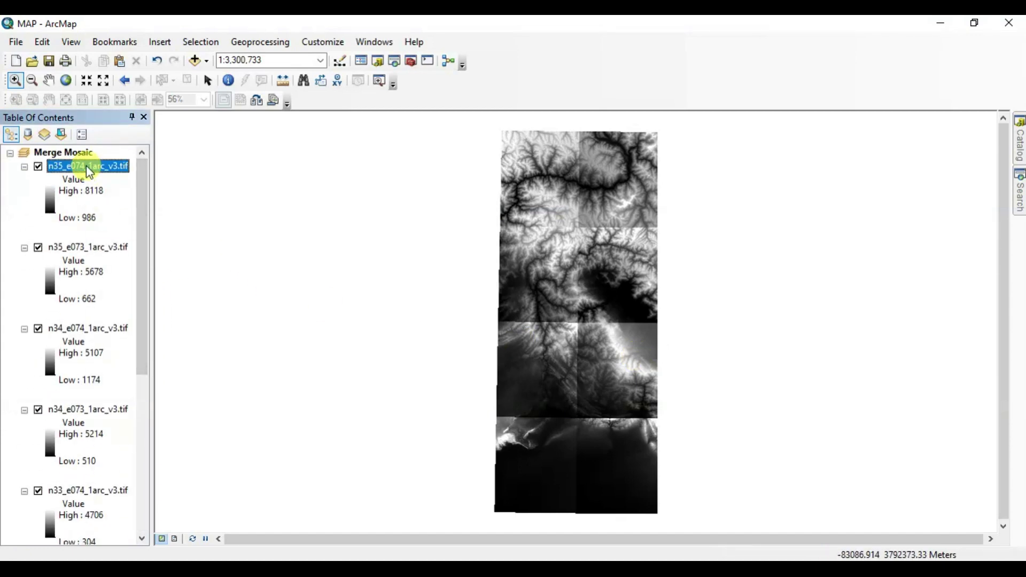
{"action": "right_click", "coordinate": [85, 166]}
{"action": "left_click", "coordinate": [129, 382]}
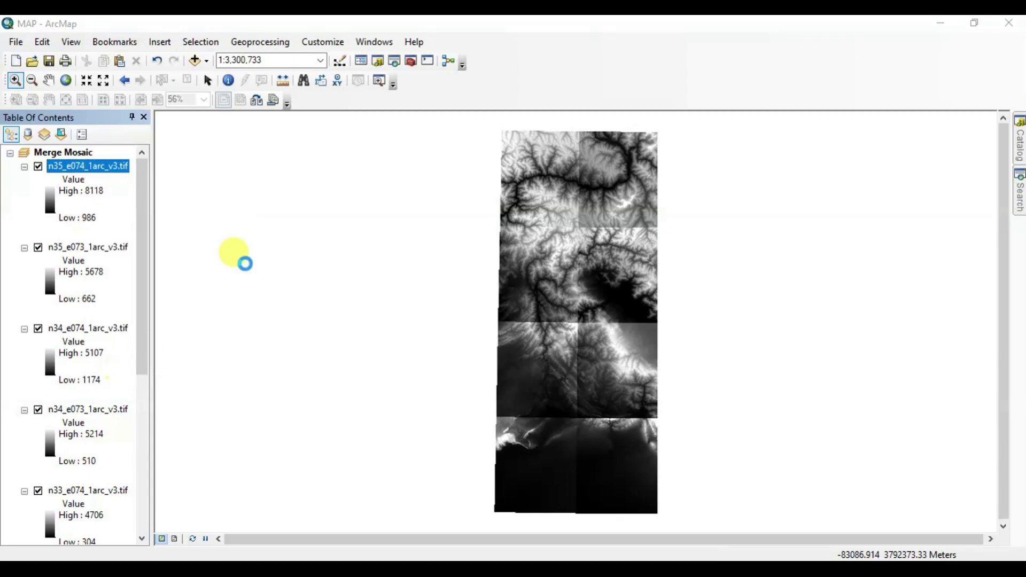
{"action": "left_click", "coordinate": [478, 268]}
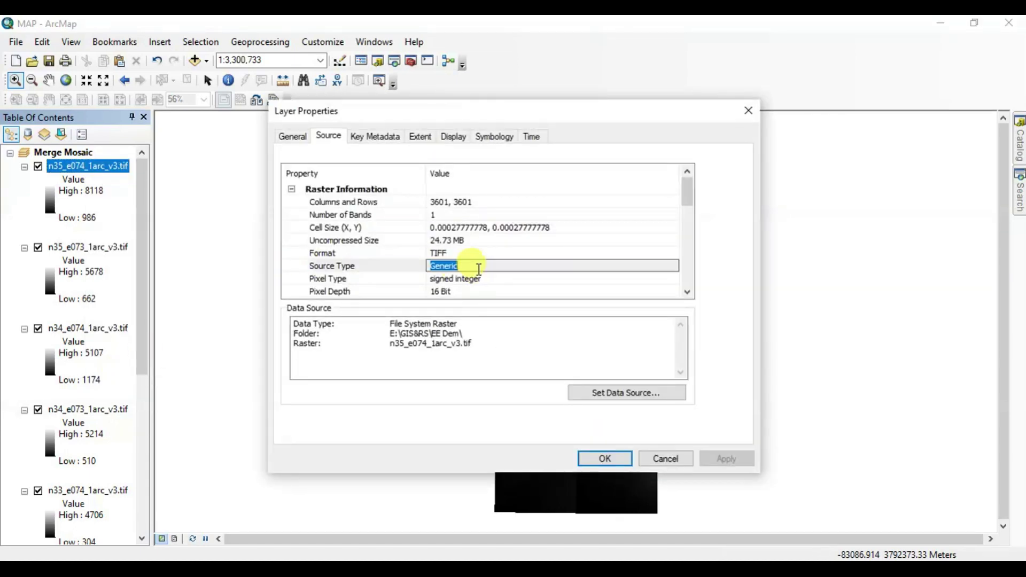
{"action": "left_click", "coordinate": [351, 216]}
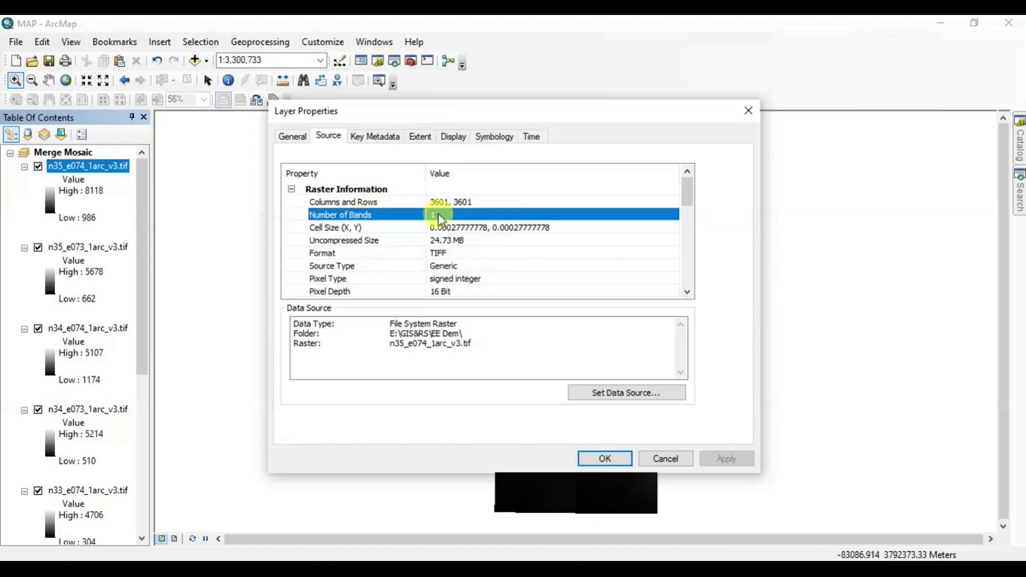
{"action": "left_click", "coordinate": [314, 292]}
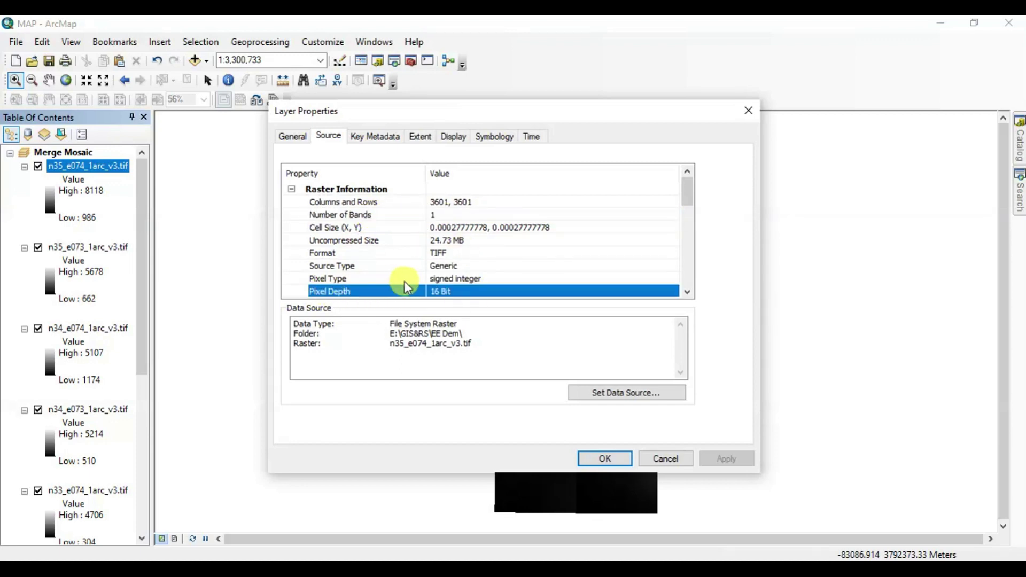
{"action": "left_click_drag", "start_coordinate": [680, 192], "coordinate": [693, 275]}
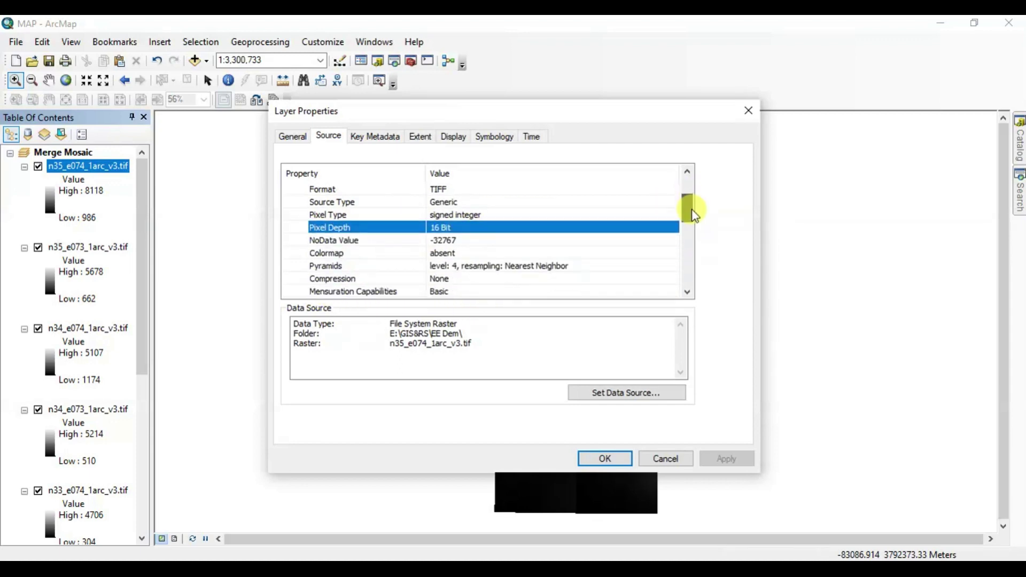
{"action": "left_click_drag", "start_coordinate": [693, 278], "coordinate": [686, 184]}
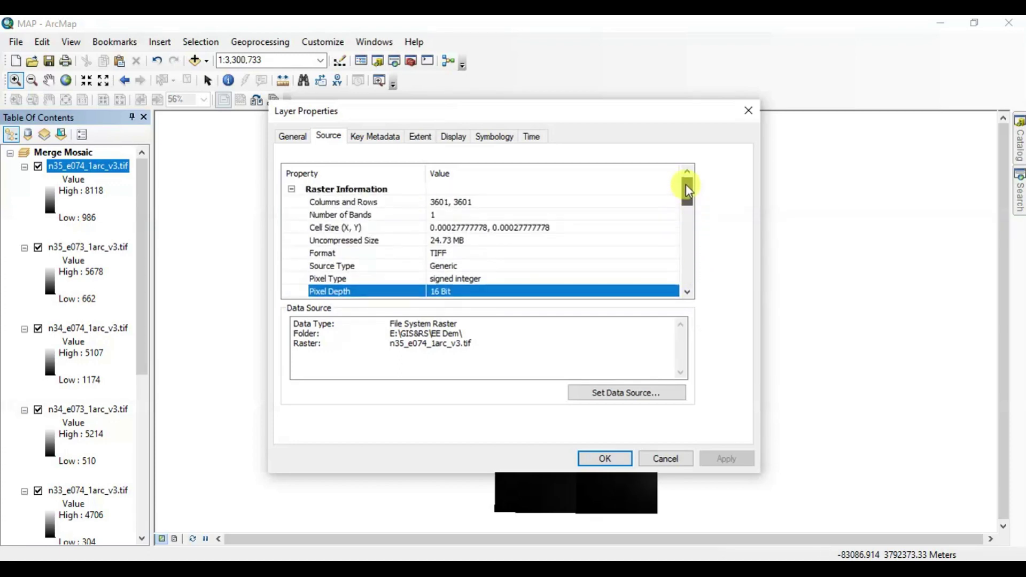
{"action": "left_click", "coordinate": [604, 457]}
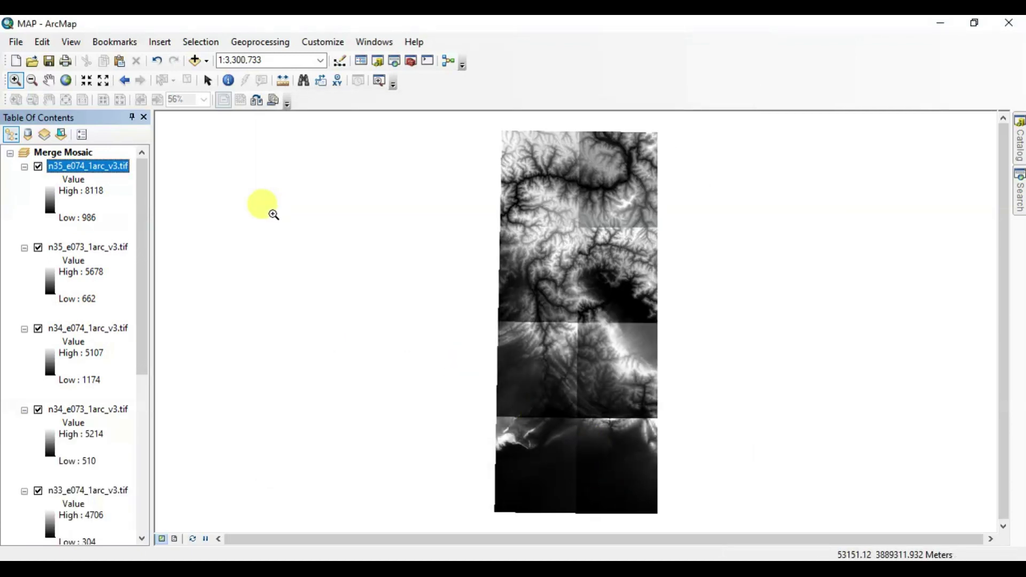
Open Mosaic To New Raster from ArcToolbox's Data Management Tools > Raster > Raster Dataset
{"action": "left_click", "coordinate": [68, 152]}
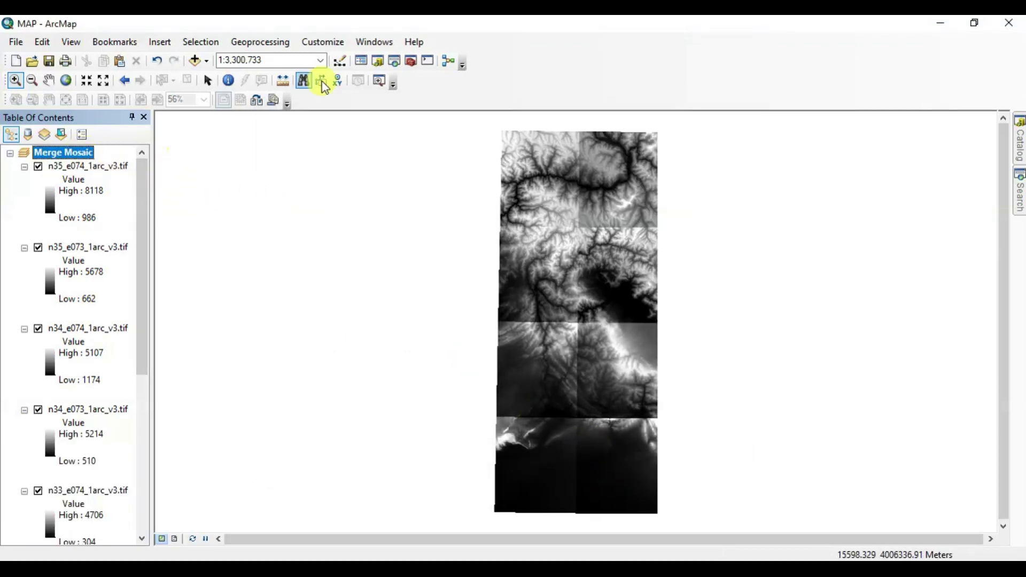
{"action": "left_click", "coordinate": [410, 61]}
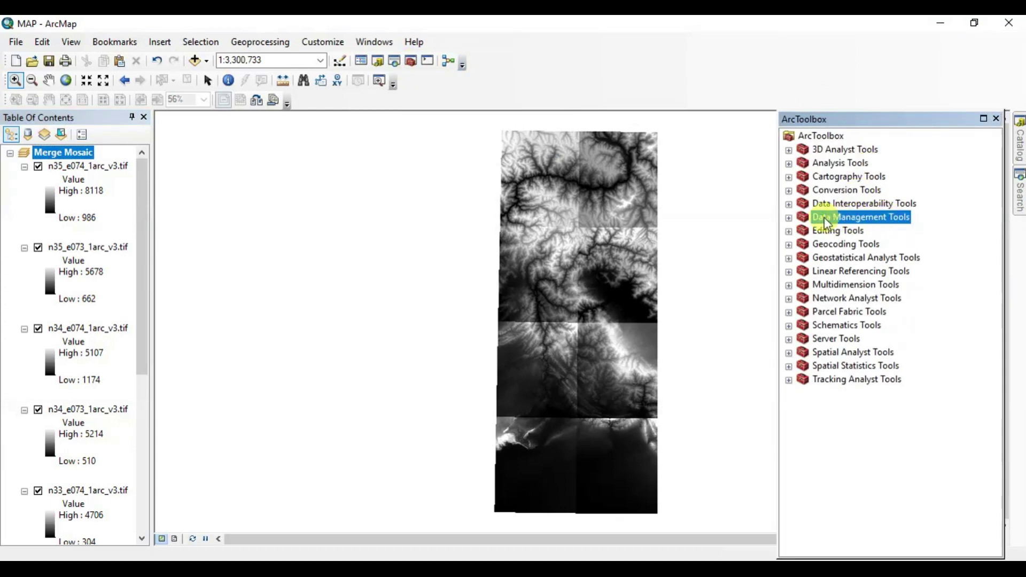
{"action": "left_click", "coordinate": [789, 217]}
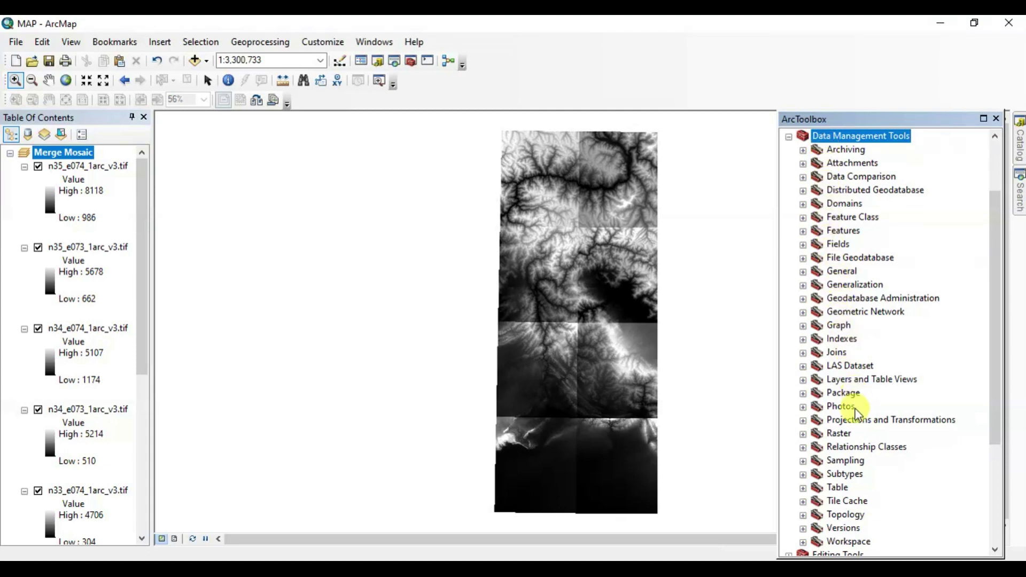
{"action": "left_click", "coordinate": [803, 435]}
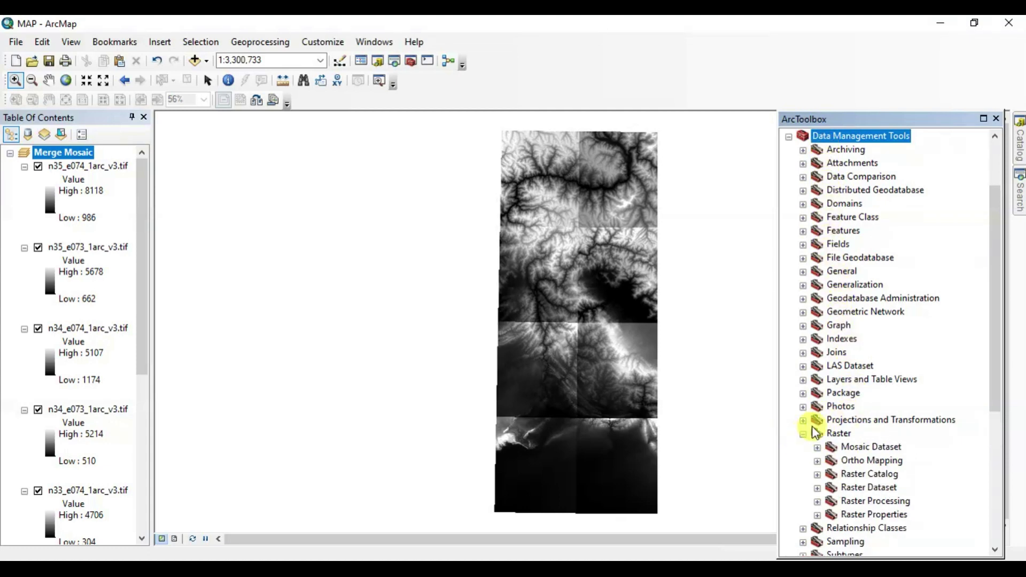
{"action": "left_click_drag", "start_coordinate": [1000, 281], "coordinate": [999, 410]}
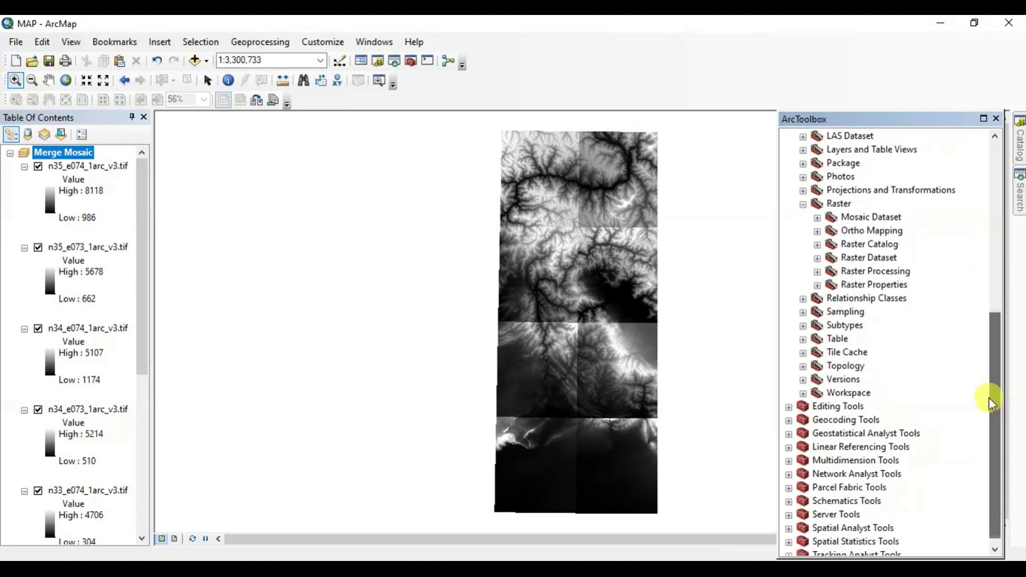
{"action": "left_click", "coordinate": [817, 260]}
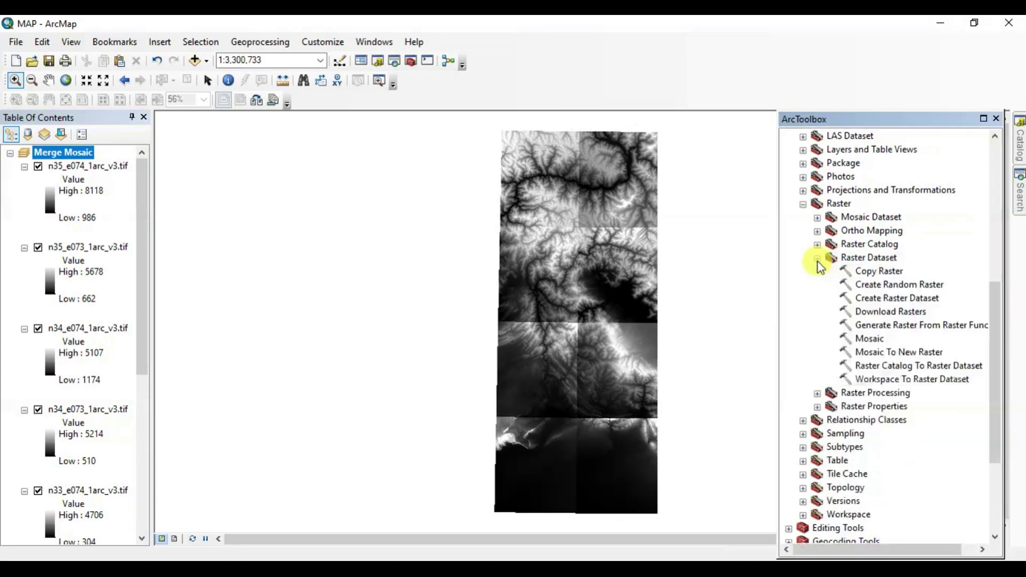
{"action": "double_click", "coordinate": [895, 353]}
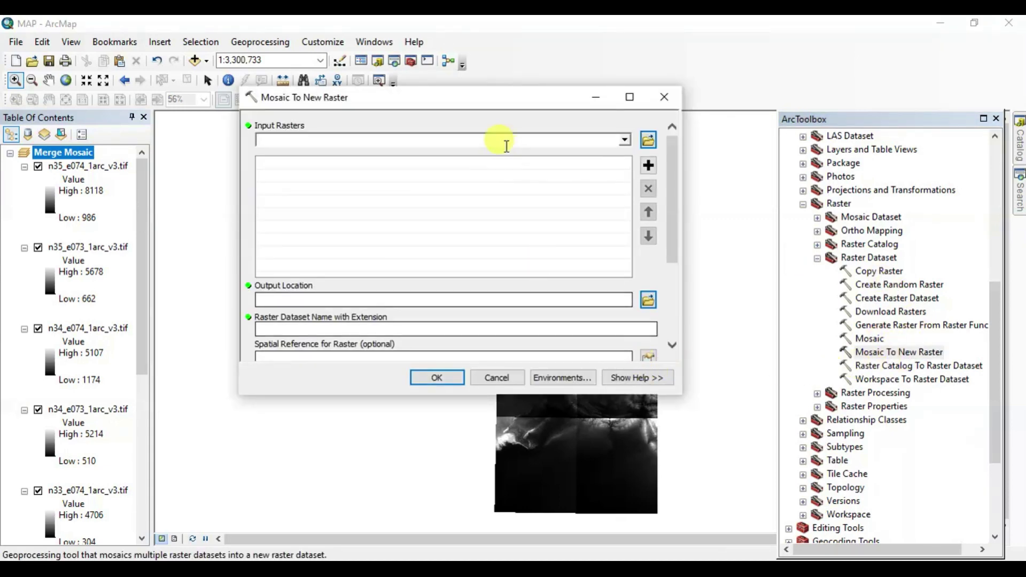
Add tiles n35_e074, n35_e073, n34_e074 and n34_e073 as input rasters
{"action": "left_click", "coordinate": [624, 141]}
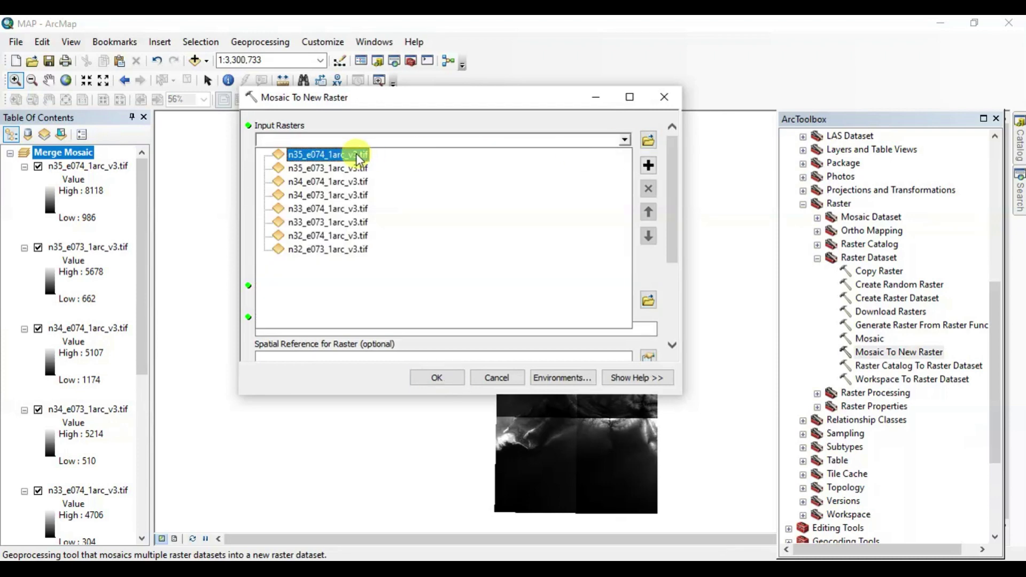
{"action": "left_click", "coordinate": [370, 155]}
{"action": "left_click", "coordinate": [625, 140]}
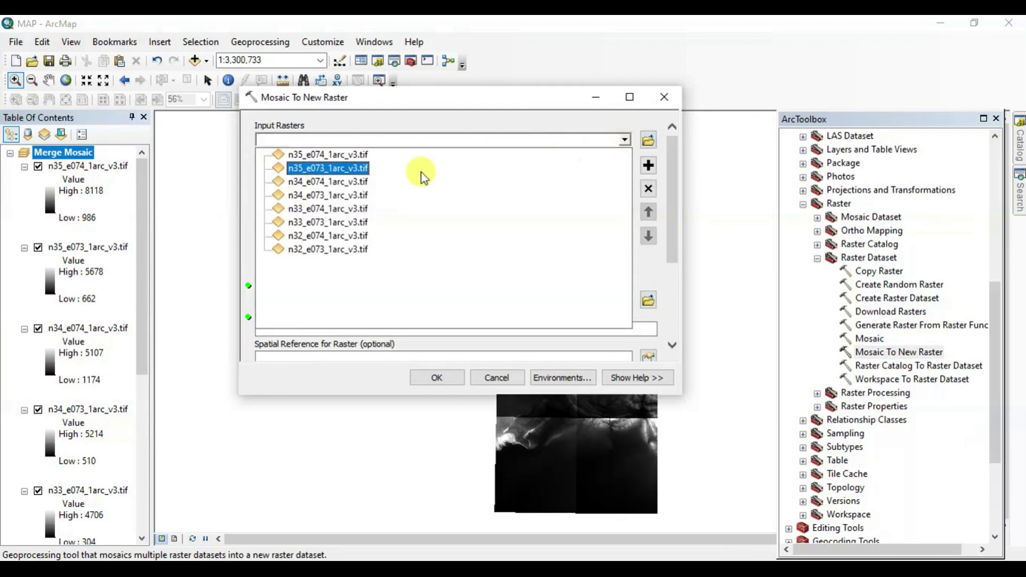
{"action": "left_click", "coordinate": [418, 167]}
{"action": "left_click", "coordinate": [624, 141]}
{"action": "left_click", "coordinate": [451, 183]}
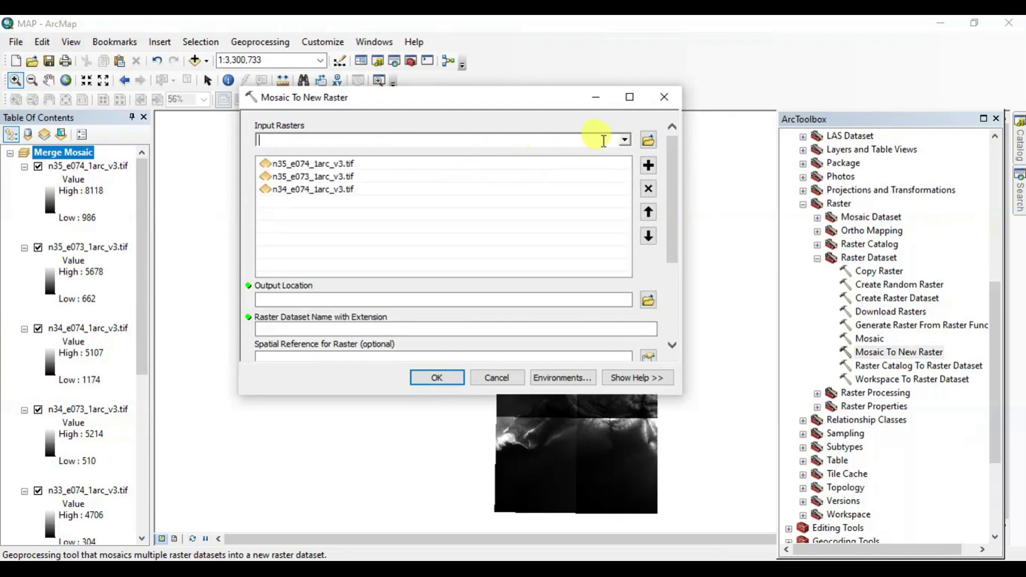
{"action": "left_click", "coordinate": [625, 140]}
{"action": "left_click", "coordinate": [451, 195]}
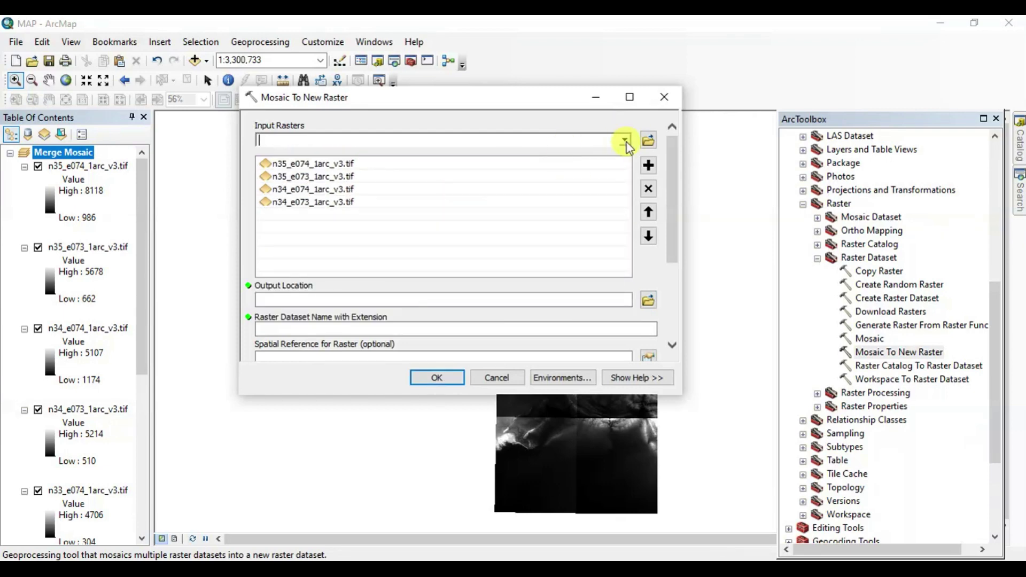
Add tiles n33_e074, n33_e073, n32_e074 and n32_e073 as input rasters
{"action": "left_click", "coordinate": [624, 140]}
{"action": "left_click", "coordinate": [447, 208]}
{"action": "left_click", "coordinate": [624, 140]}
{"action": "left_click", "coordinate": [427, 222]}
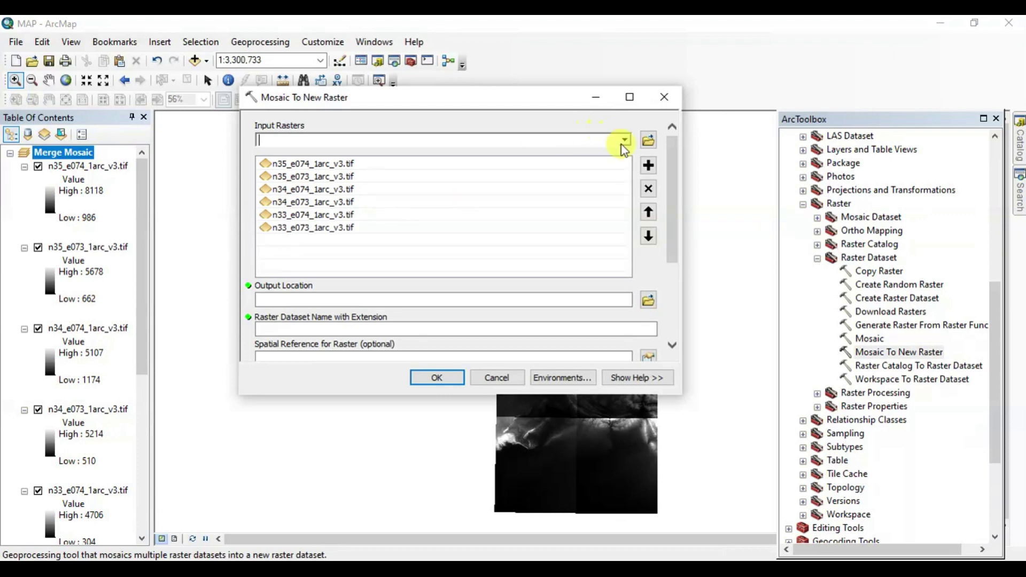
{"action": "left_click", "coordinate": [625, 140]}
{"action": "left_click", "coordinate": [414, 233]}
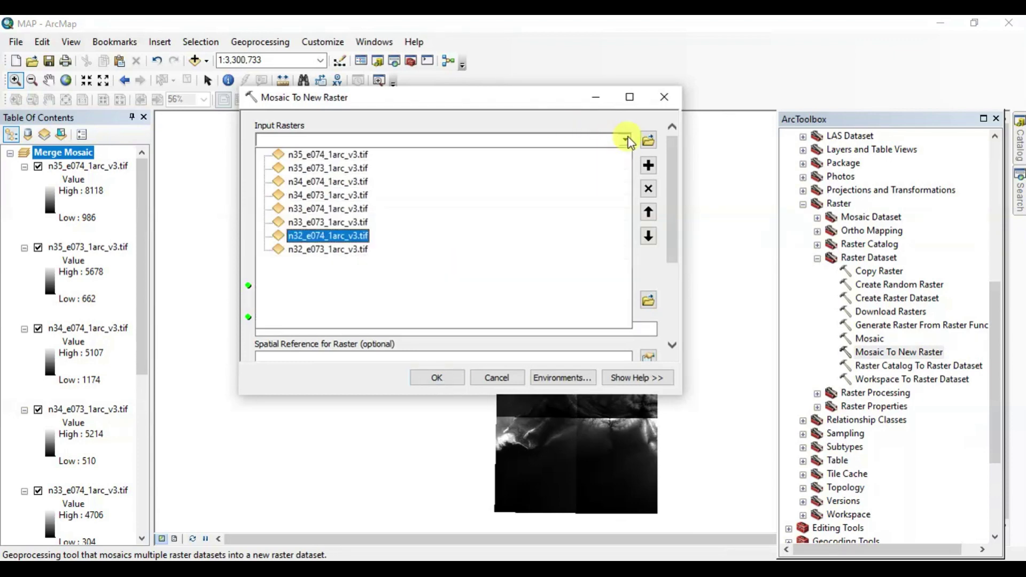
{"action": "left_click", "coordinate": [402, 249]}
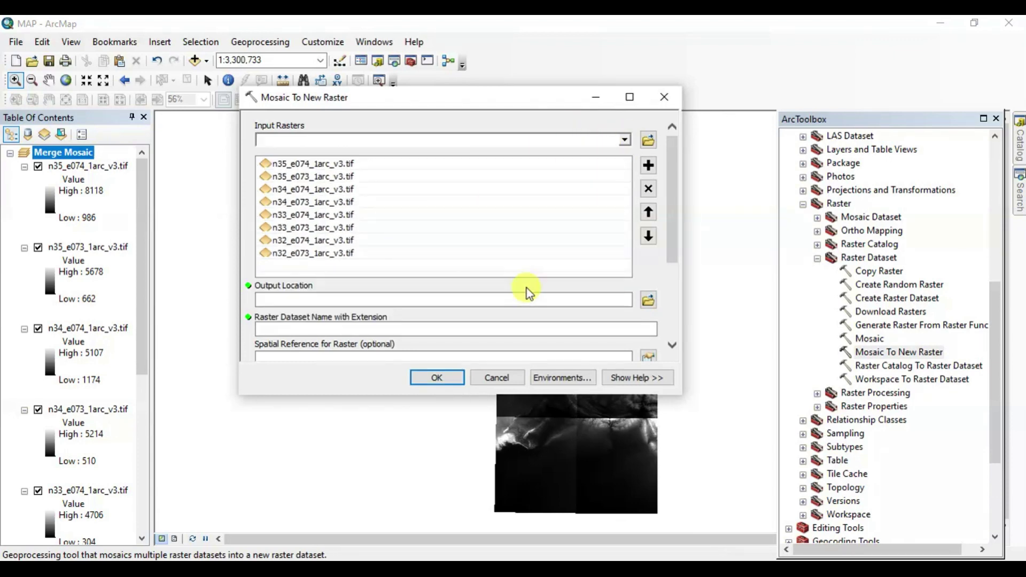
Set the output location to EE Dem's Merge Mosaic folder and name it 'Azad Jammu & Kashimir'
{"action": "left_click", "coordinate": [645, 304]}
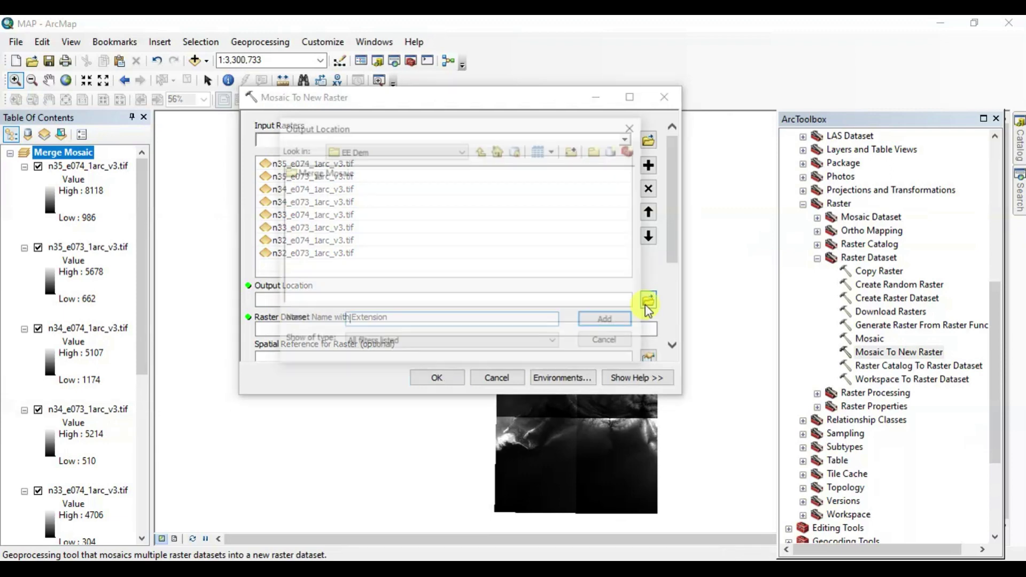
{"action": "left_click", "coordinate": [332, 173]}
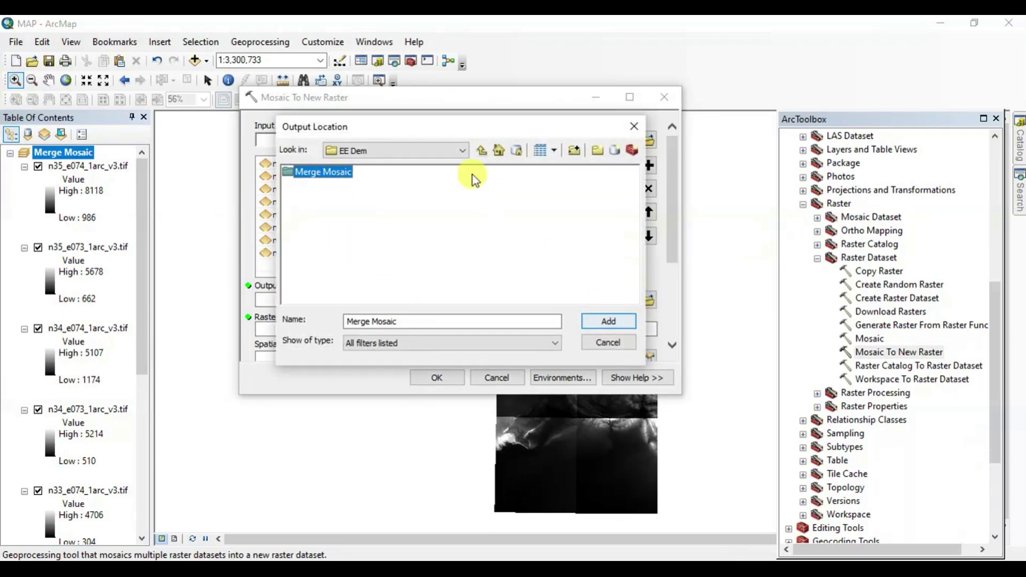
{"action": "left_click", "coordinate": [463, 152]}
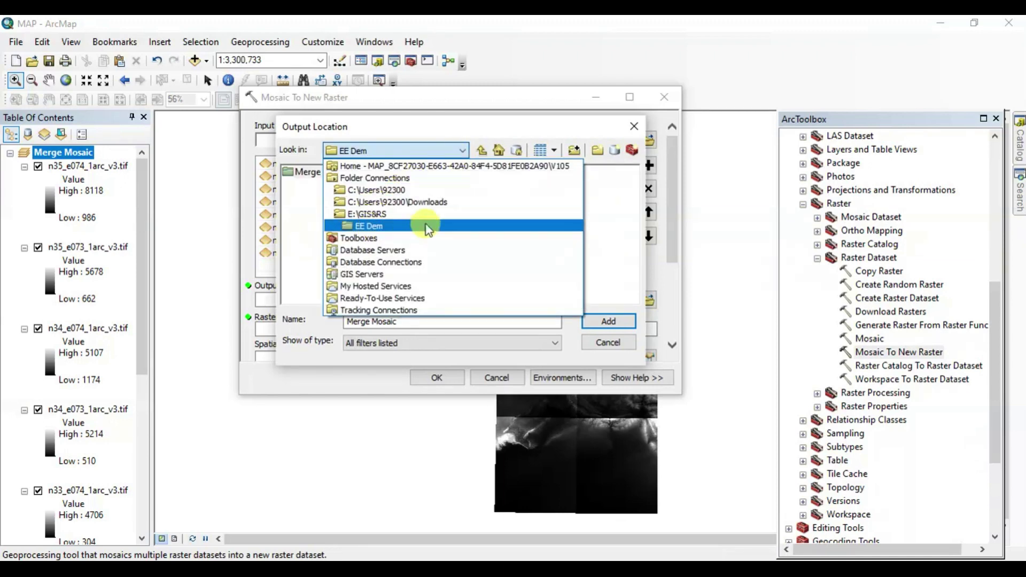
{"action": "left_click", "coordinate": [373, 227]}
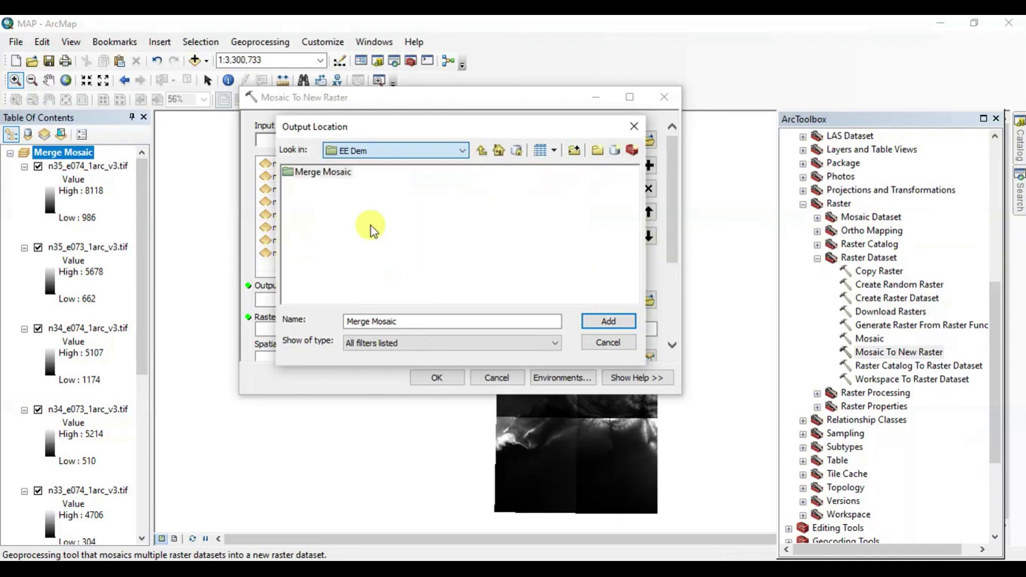
{"action": "left_click", "coordinate": [314, 172]}
{"action": "left_click", "coordinate": [616, 319]}
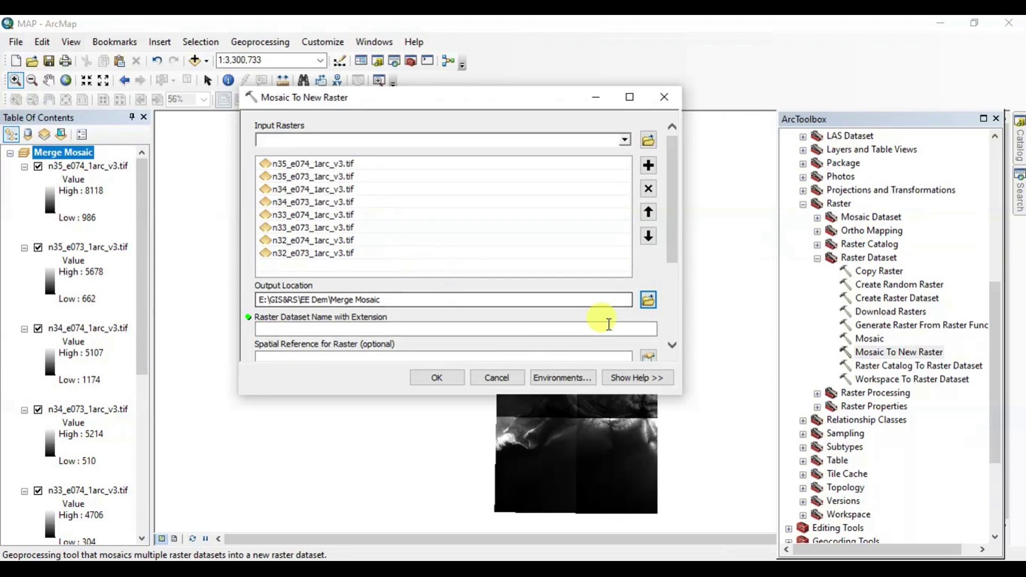
{"action": "left_click_drag", "start_coordinate": [669, 242], "coordinate": [666, 298]}
{"action": "left_click", "coordinate": [489, 212]}
{"action": "type", "text": "Azad Jammu & Kashimir"}
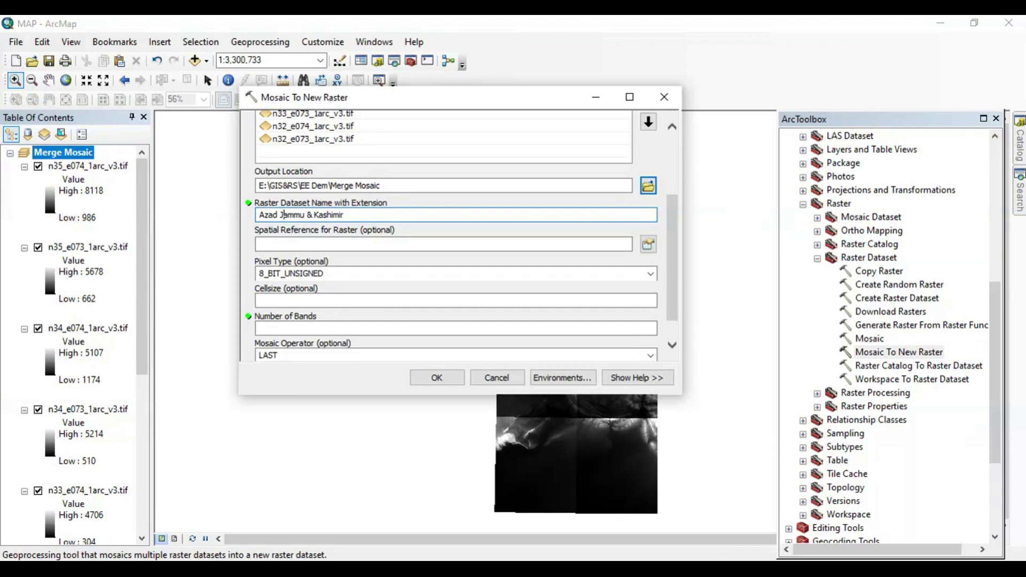
Rename the output Azad_Jammu_&_Kashimir.tif, set pixel type 16_BIT_SIGNED, and enter 1 band
{"action": "key", "text": "BackSpace"}
{"action": "type", "text": "_"}
{"action": "key", "text": "BackSpace"}
{"action": "type", "text": "_"}
{"action": "key", "text": "BackSpace"}
{"action": "type", "text": "_"}
{"action": "left_click", "coordinate": [653, 274]}
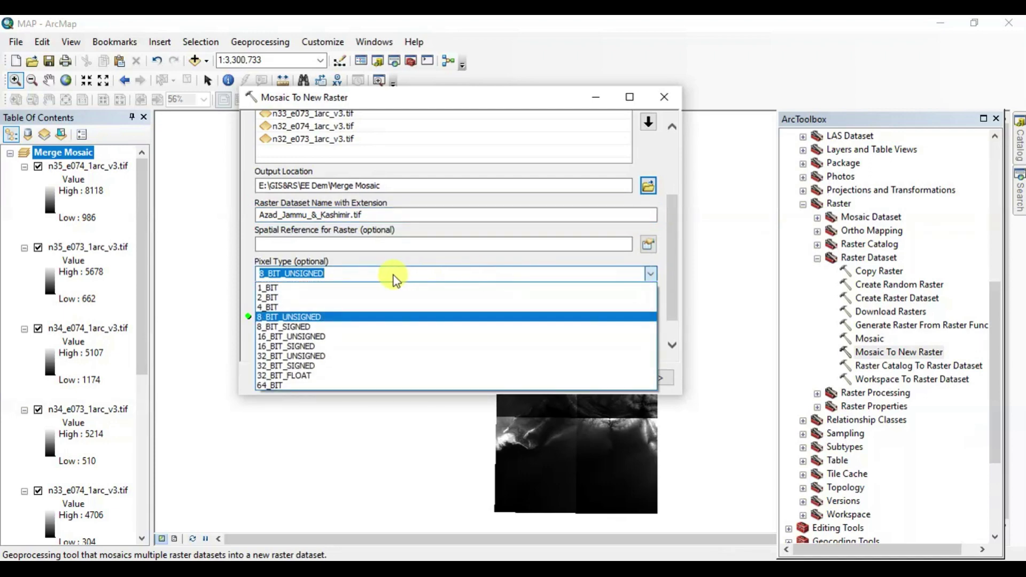
{"action": "left_click", "coordinate": [281, 346]}
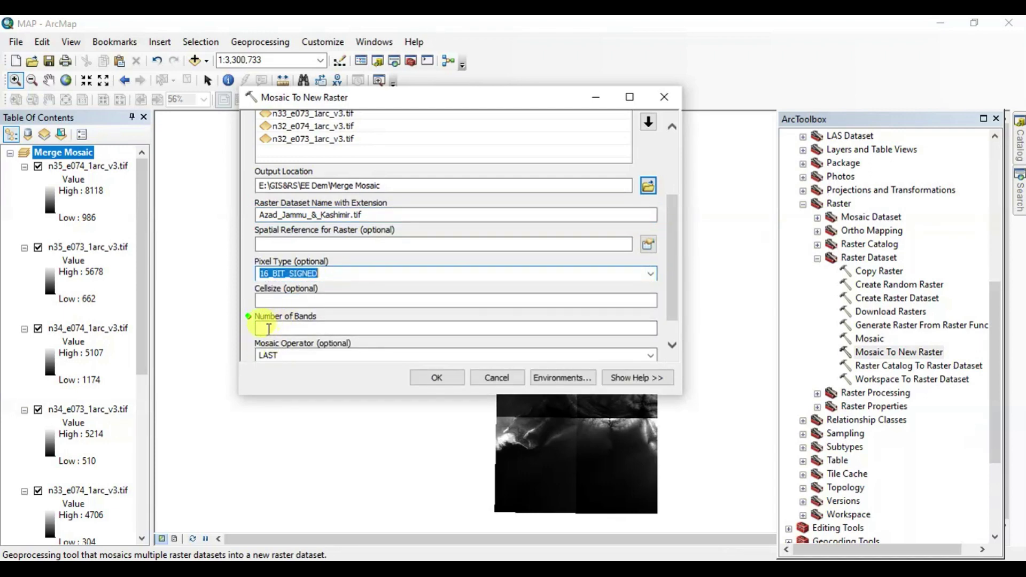
{"action": "left_click", "coordinate": [560, 329]}
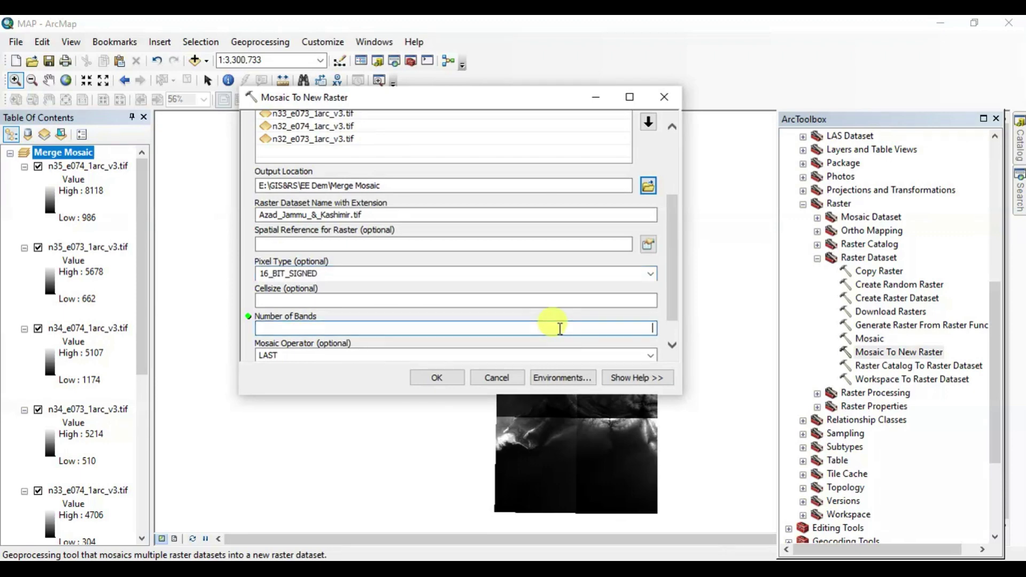
{"action": "type", "text": "1"}
{"action": "scroll", "coordinate": [665, 314], "scroll_direction": "down", "scroll_amount": 2}
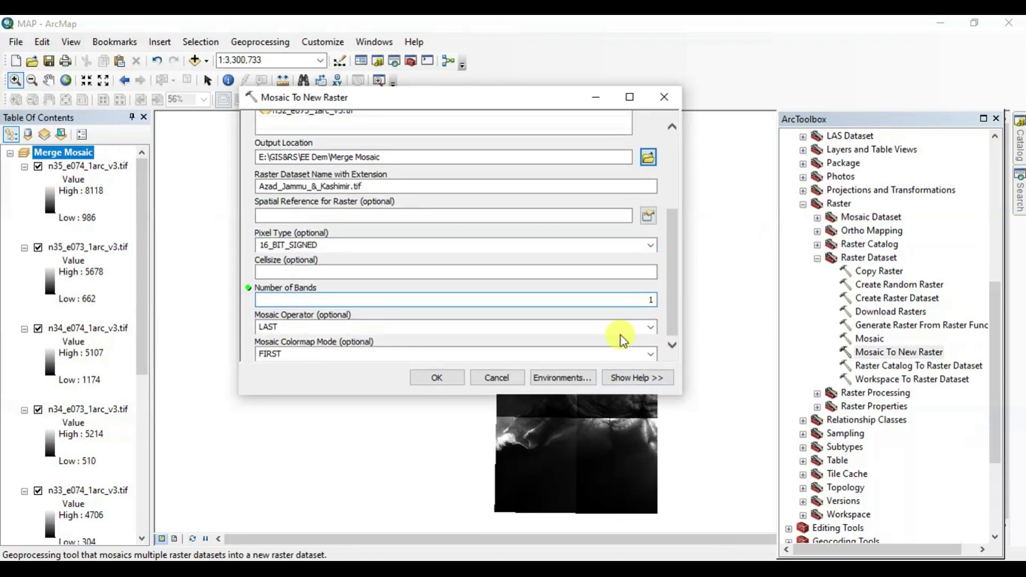
Run Mosaic To New Raster, close ArcToolbox, and switch to the Pan tool
{"action": "left_click", "coordinate": [438, 376]}
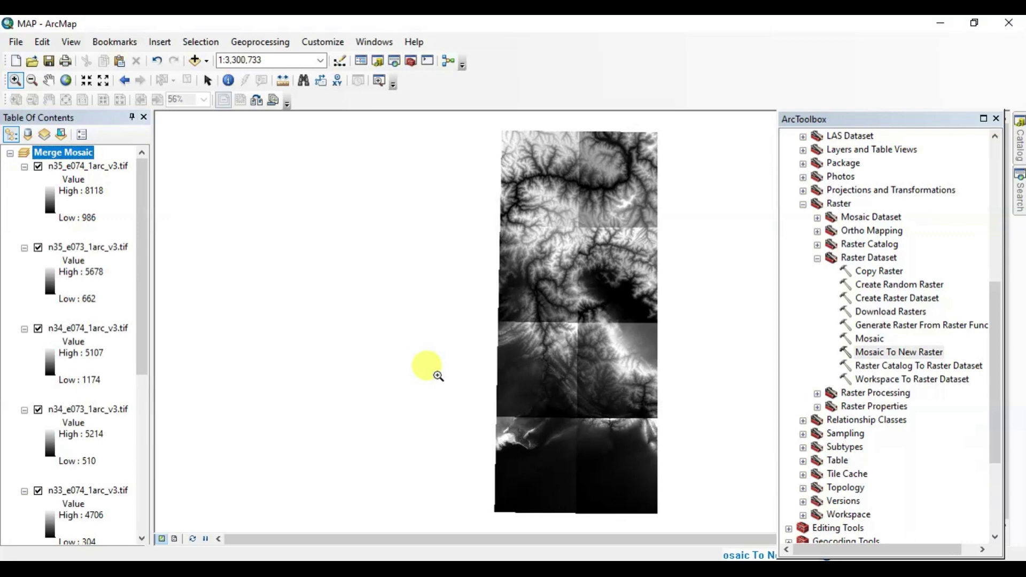
{"action": "left_click", "coordinate": [995, 118]}
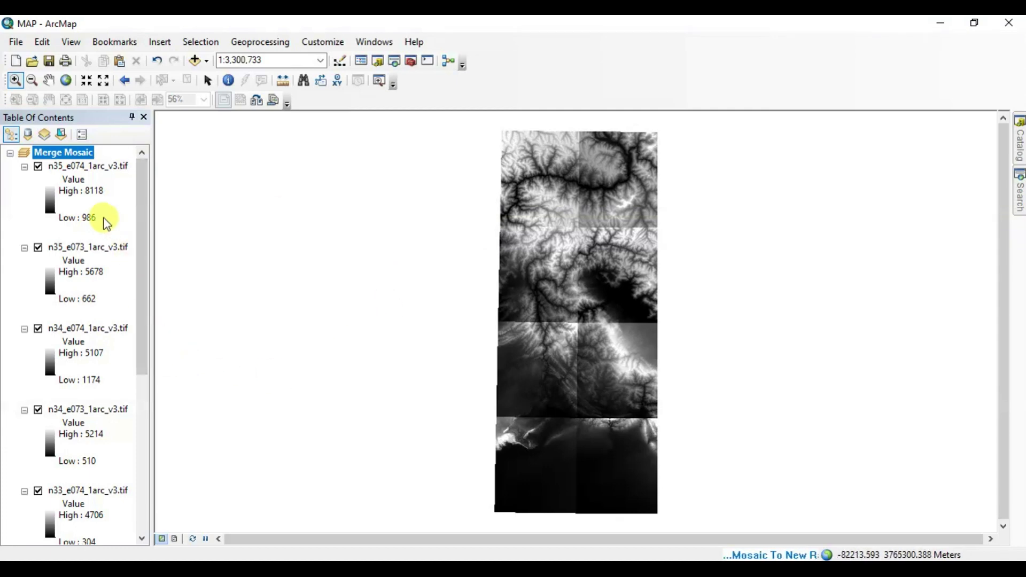
{"action": "left_click", "coordinate": [48, 79]}
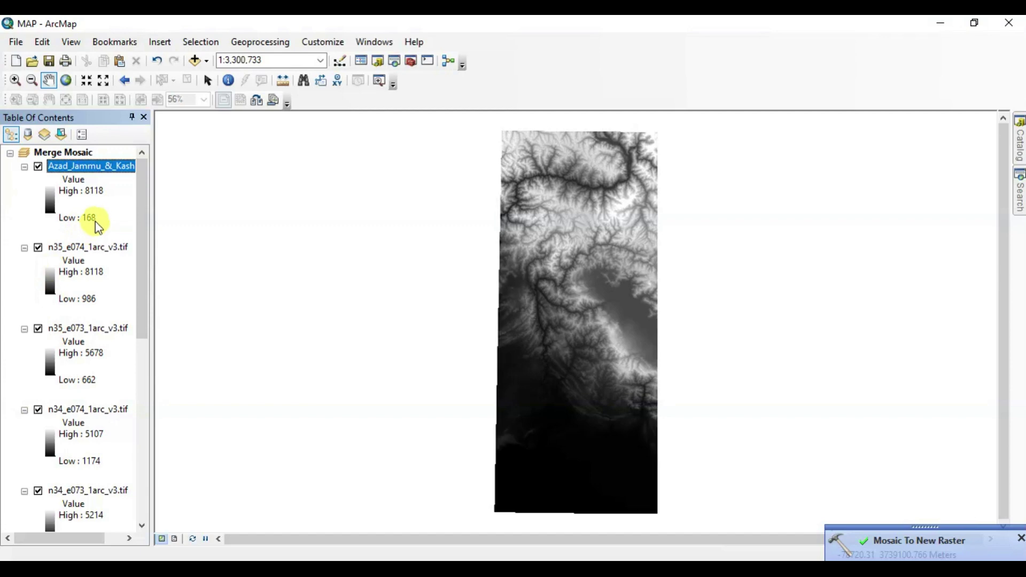
Compare the merged raster's legend values (low 168) with tile values such as n35_e074's 8118
{"action": "left_click", "coordinate": [90, 195]}
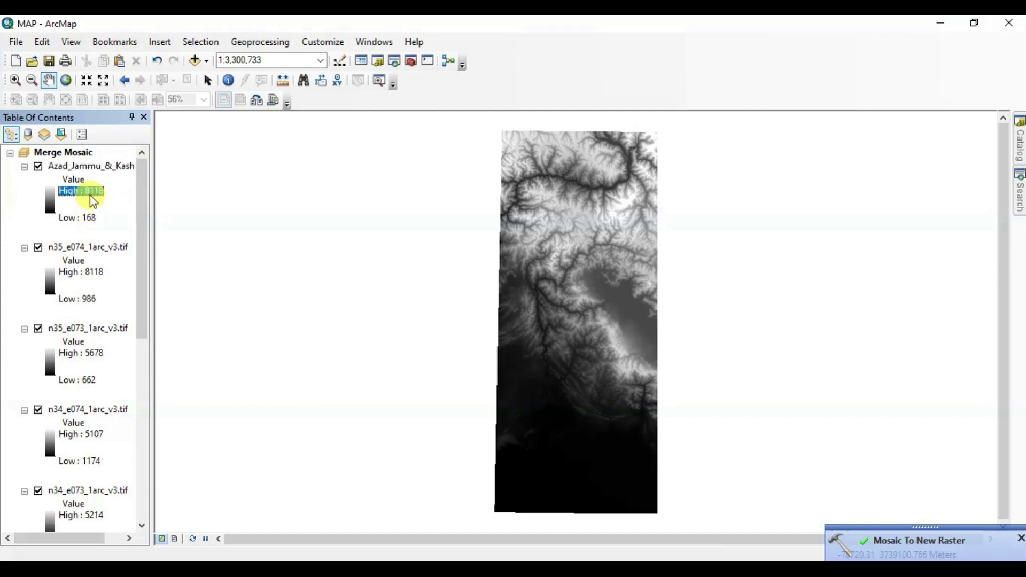
{"action": "left_click", "coordinate": [80, 277]}
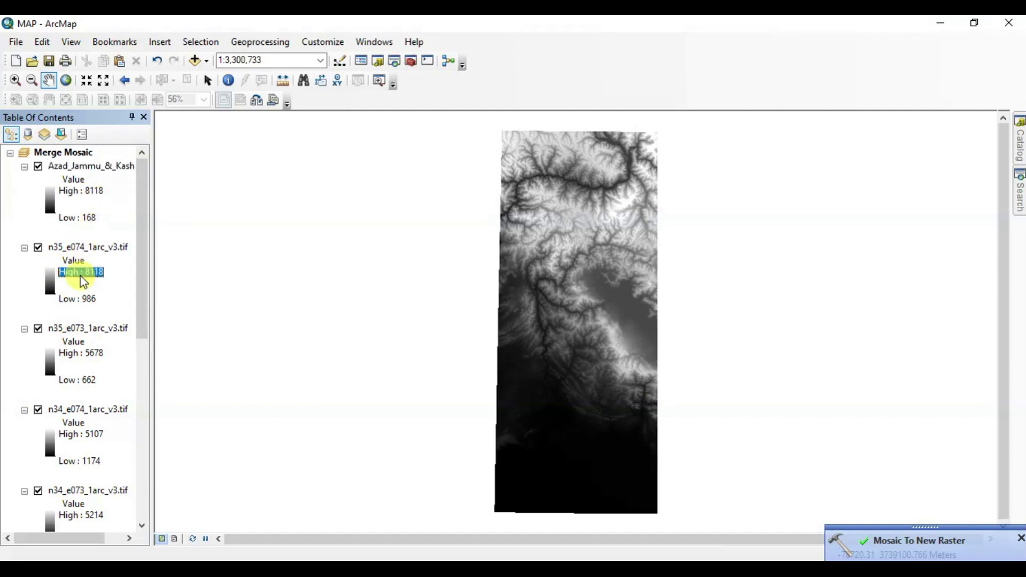
{"action": "left_click", "coordinate": [84, 219]}
{"action": "mouse_move", "coordinate": [149, 229]}
{"action": "left_mouse_down"}
{"action": "mouse_move", "coordinate": [115, 428]}
{"action": "mouse_move", "coordinate": [144, 273]}
{"action": "left_mouse_up"}
{"action": "left_click", "coordinate": [81, 488]}
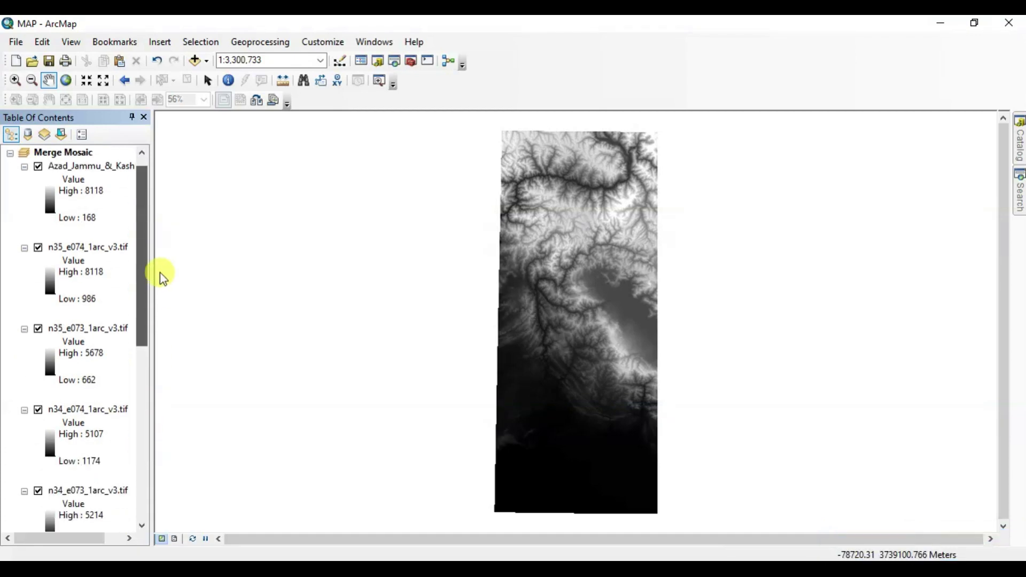
{"action": "left_click", "coordinate": [90, 220]}
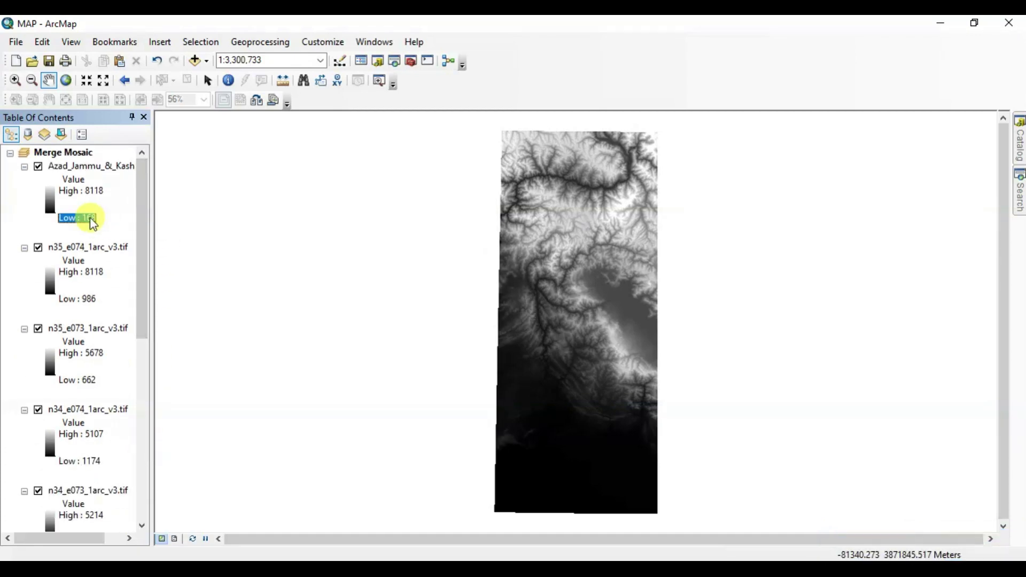
Turn off all Merge Mosaic layers, then re-enable only Azad_Jammu_&_Kashimir
{"action": "right_click", "coordinate": [54, 155]}
{"action": "left_click", "coordinate": [104, 286]}
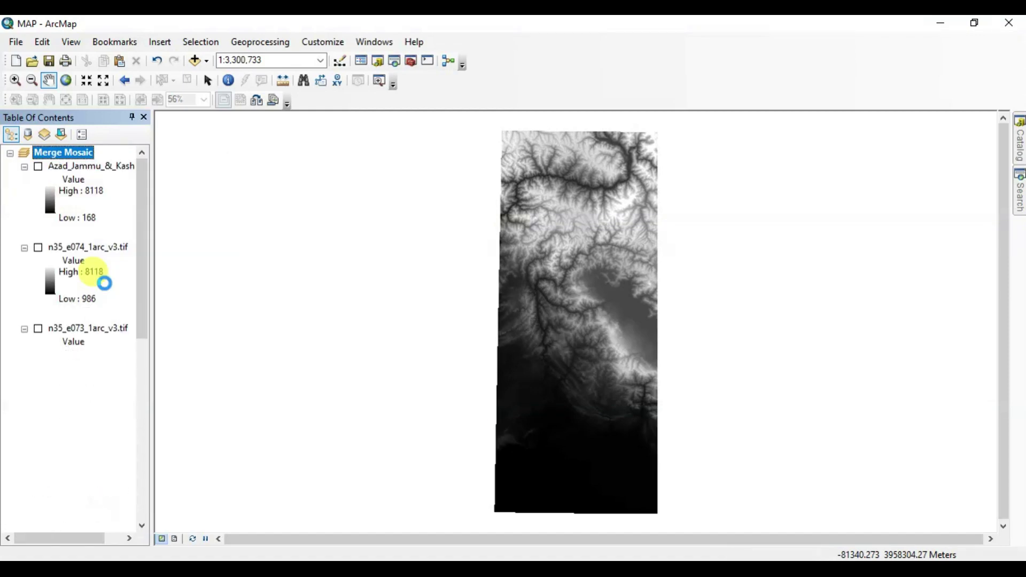
{"action": "left_click", "coordinate": [38, 165]}
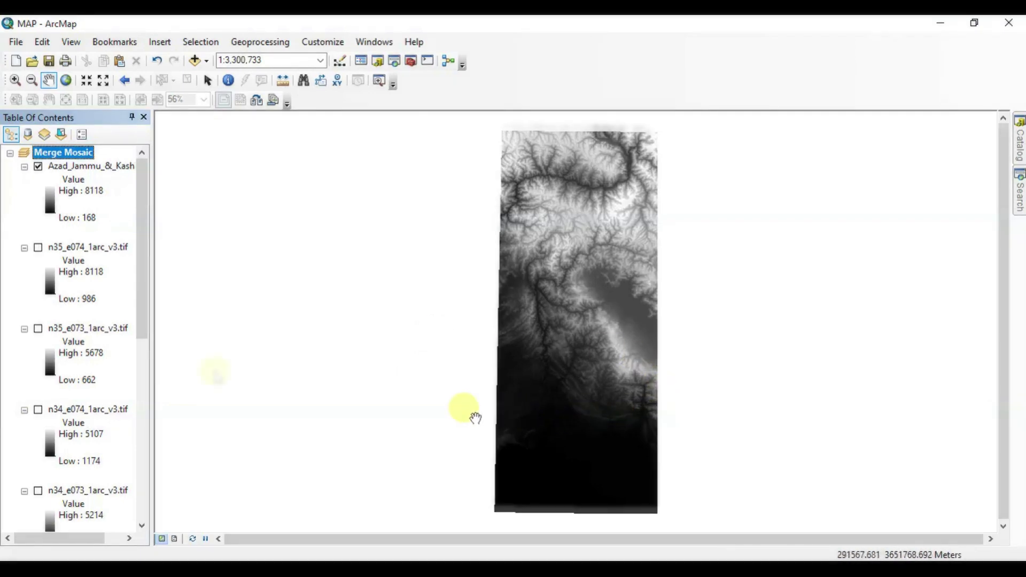
{"action": "scroll", "coordinate": [137, 276], "scroll_direction": "down", "scroll_amount": 1}
{"action": "scroll", "coordinate": [120, 361], "scroll_direction": "down", "scroll_amount": 6}
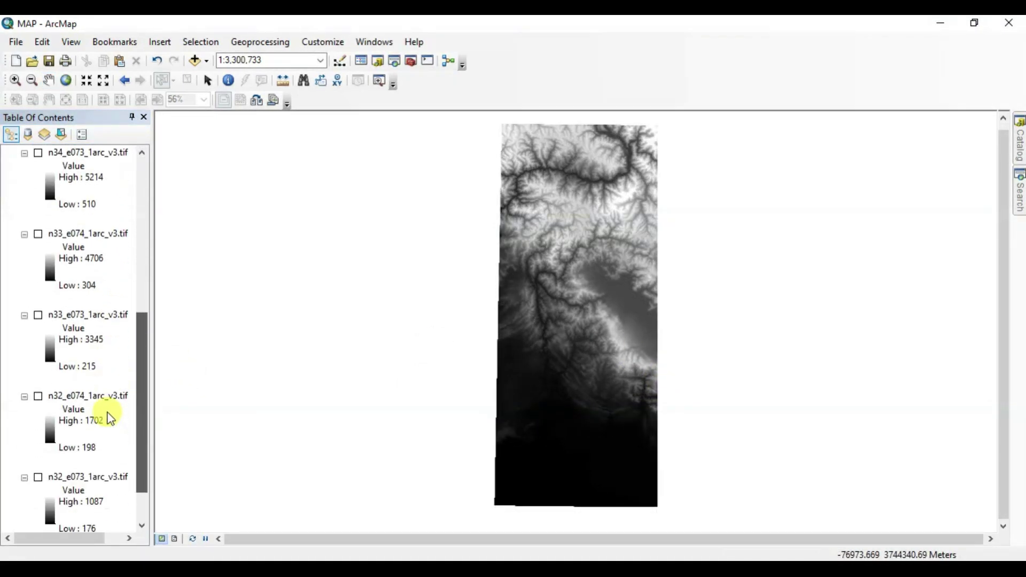
{"action": "scroll", "coordinate": [132, 304], "scroll_direction": "up", "scroll_amount": 7}
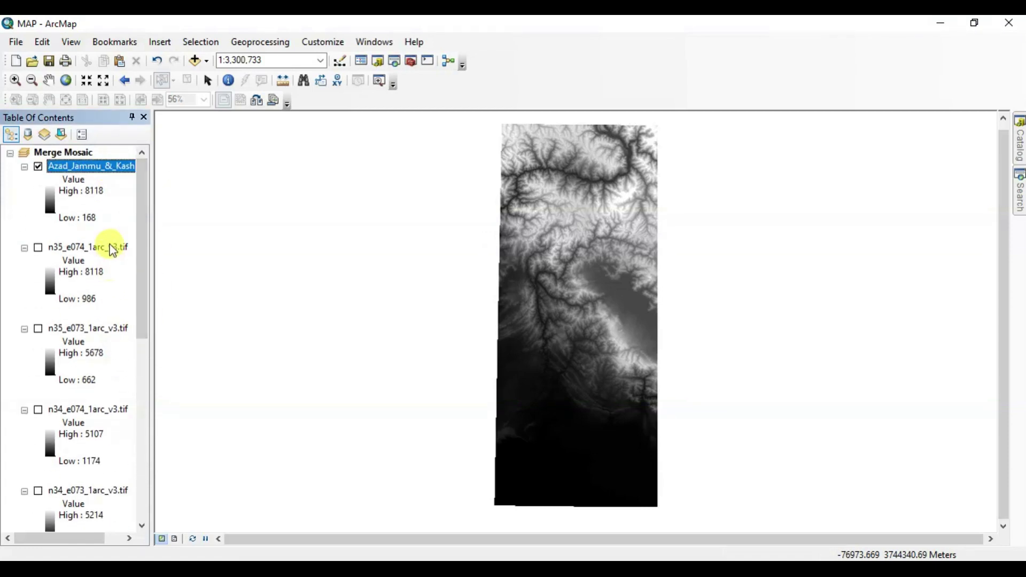
Add PAK_adm1.shp from the Vector\PAK_adm folder to the map
{"action": "left_click", "coordinate": [205, 61]}
{"action": "left_click", "coordinate": [210, 78]}
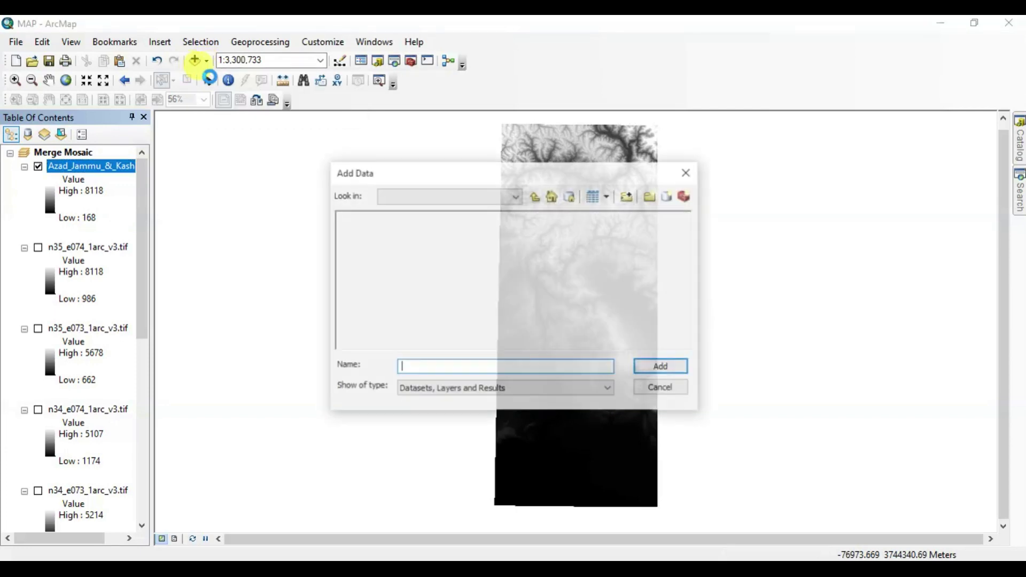
{"action": "left_click", "coordinate": [534, 197]}
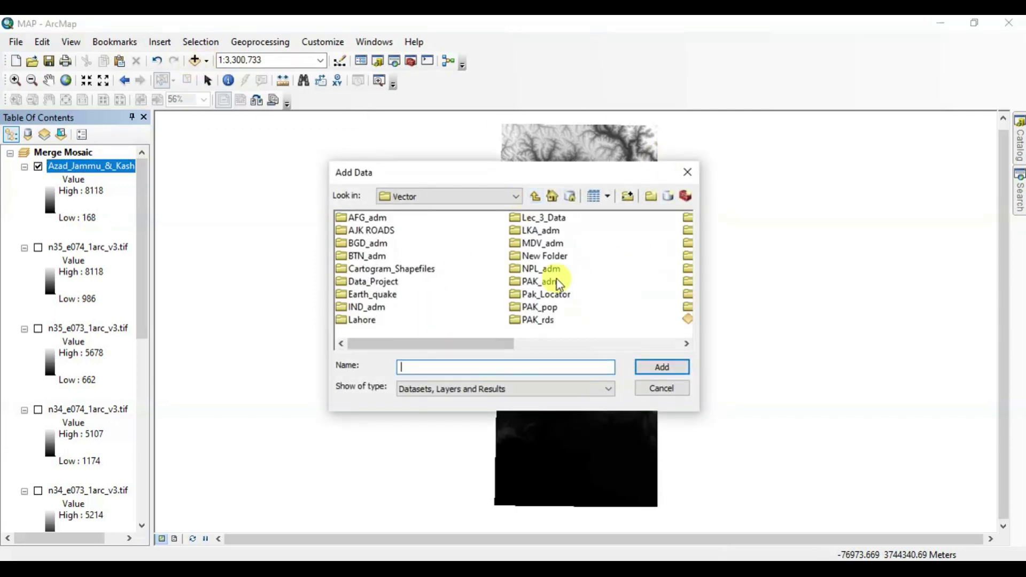
{"action": "double_click", "coordinate": [527, 284]}
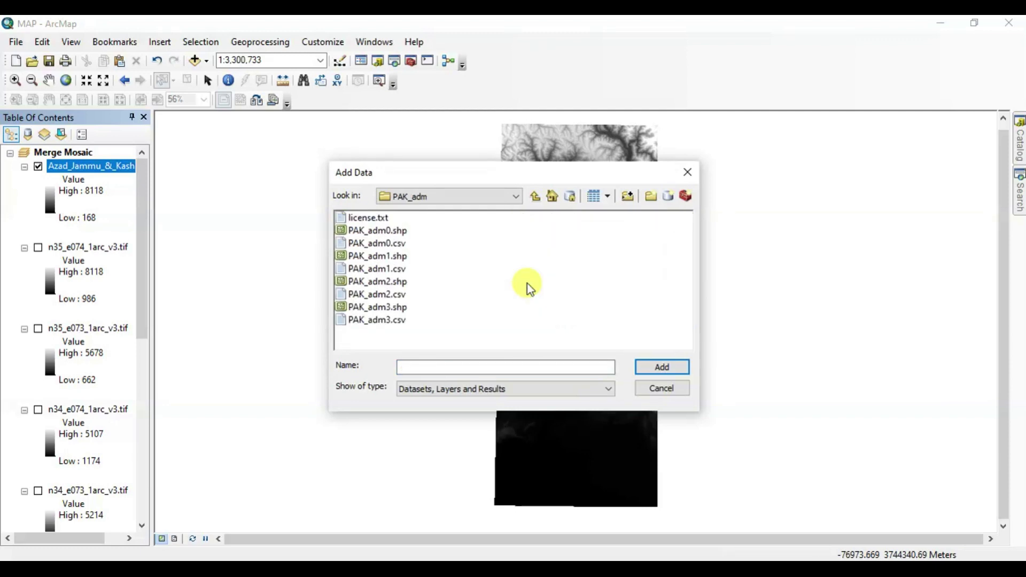
{"action": "left_click", "coordinate": [375, 256]}
{"action": "left_click", "coordinate": [662, 366]}
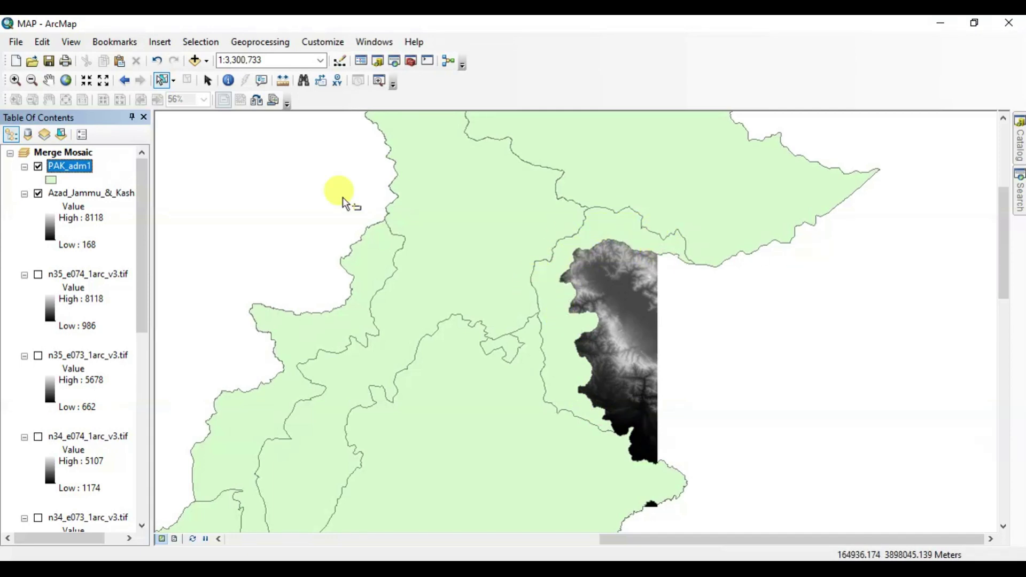
Give the PAK_adm1 polygons a Sodalite Blue fill
{"action": "left_click", "coordinate": [51, 179]}
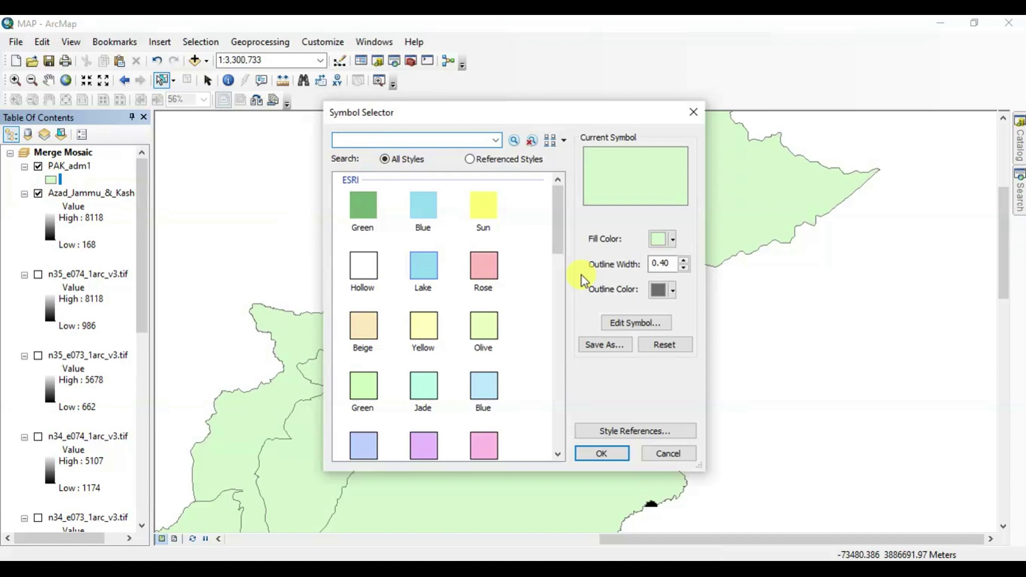
{"action": "left_click", "coordinate": [672, 239]}
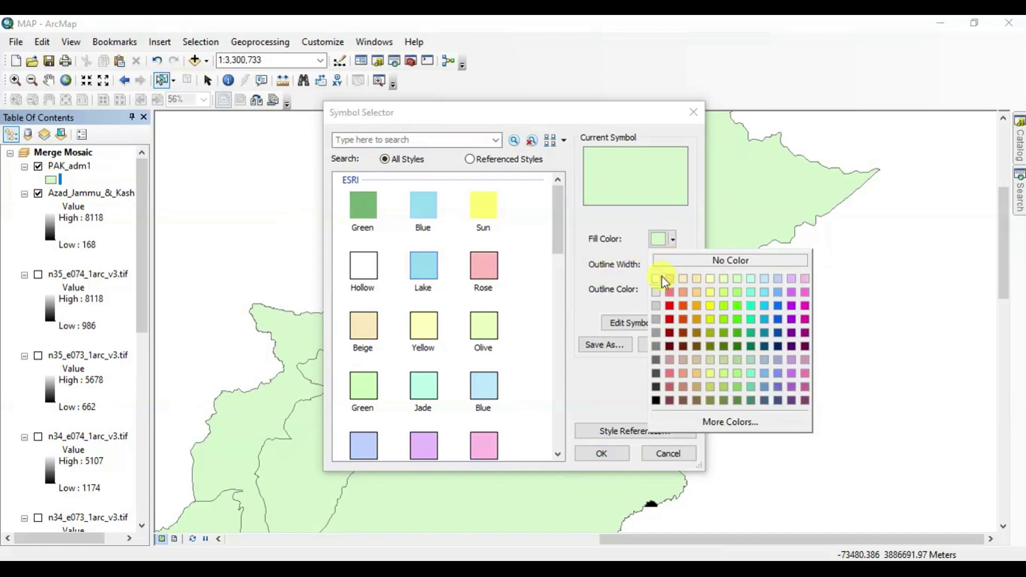
{"action": "left_click", "coordinate": [765, 287]}
{"action": "left_click", "coordinate": [616, 454]}
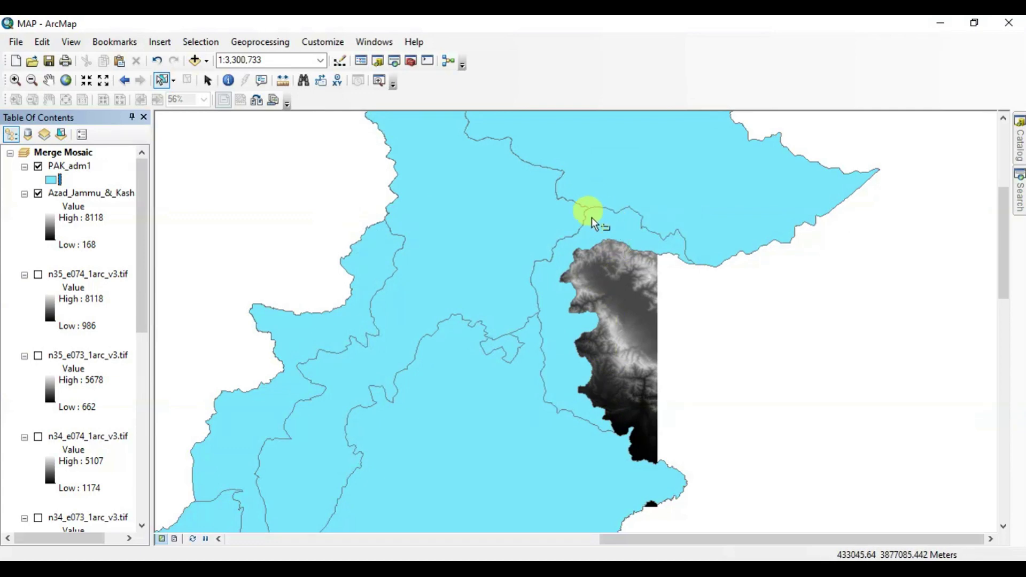
Change the PAK_adm1 fill to No Color so only outlines remain
{"action": "left_click", "coordinate": [52, 180]}
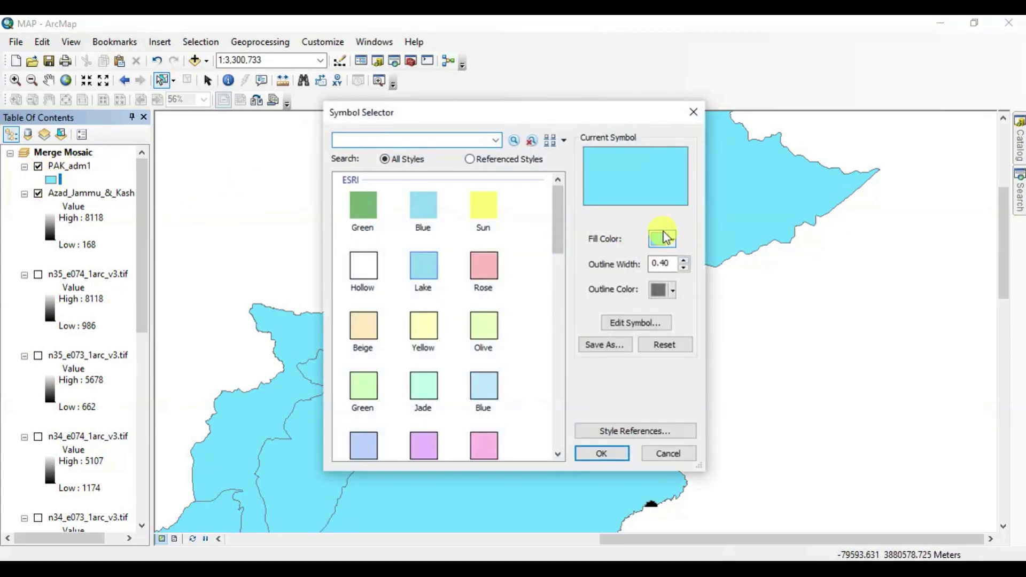
{"action": "left_click", "coordinate": [664, 238]}
{"action": "left_click", "coordinate": [670, 261]}
{"action": "left_click", "coordinate": [602, 454]}
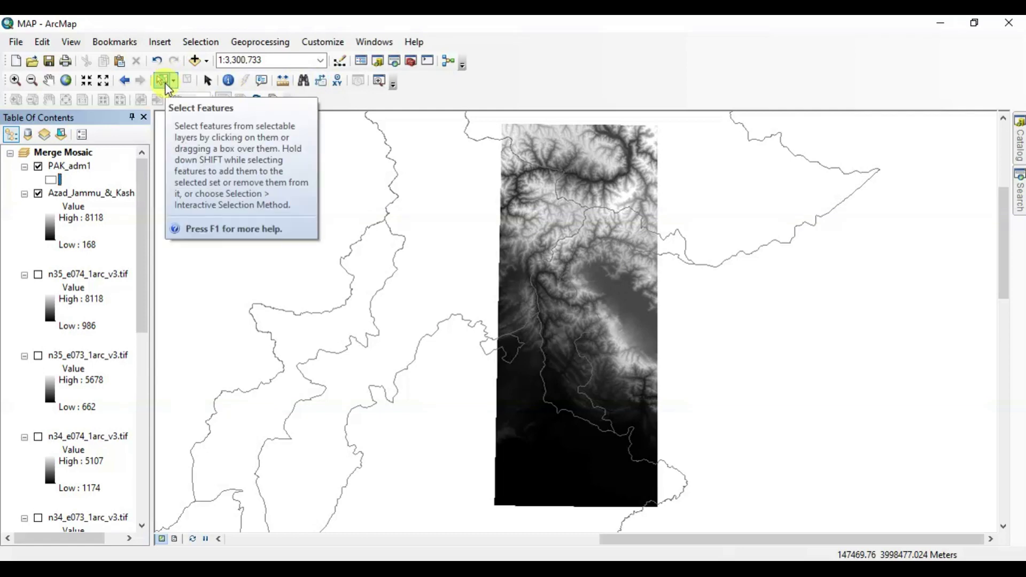
Select the Azad Jammu & Kashmir polygon of PAK_adm1 with Select Features
{"action": "left_click", "coordinate": [164, 81]}
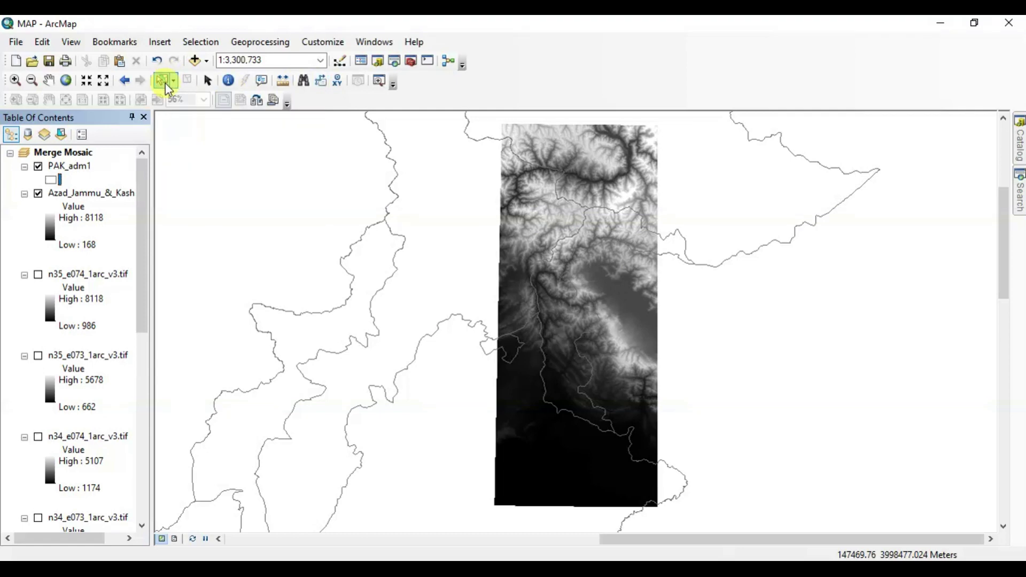
{"action": "left_click", "coordinate": [618, 210]}
{"action": "left_click", "coordinate": [623, 234]}
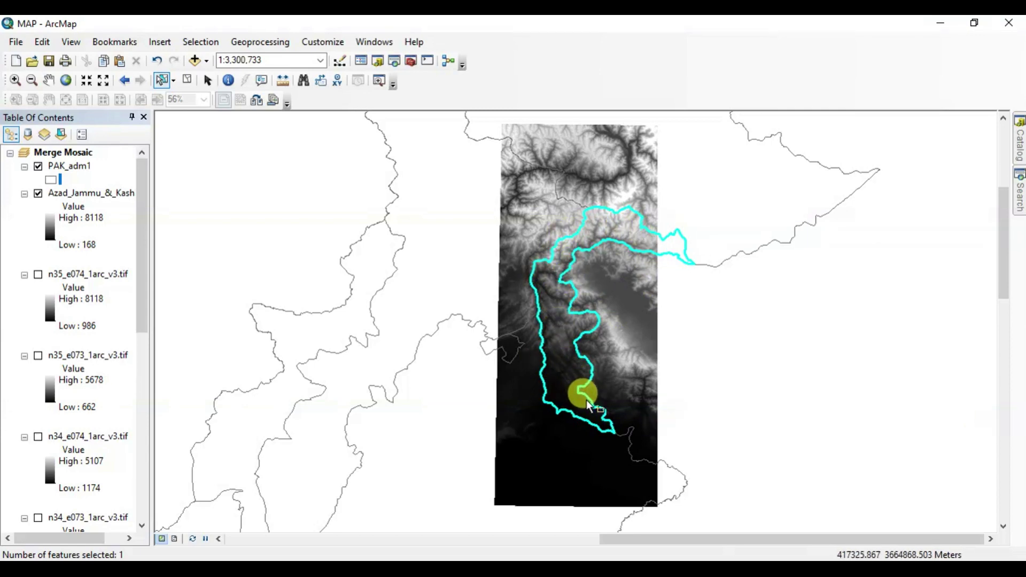
Search for 'Extract by Mask' and open the Spatial Analyst tool from the results
{"action": "left_click", "coordinate": [391, 48]}
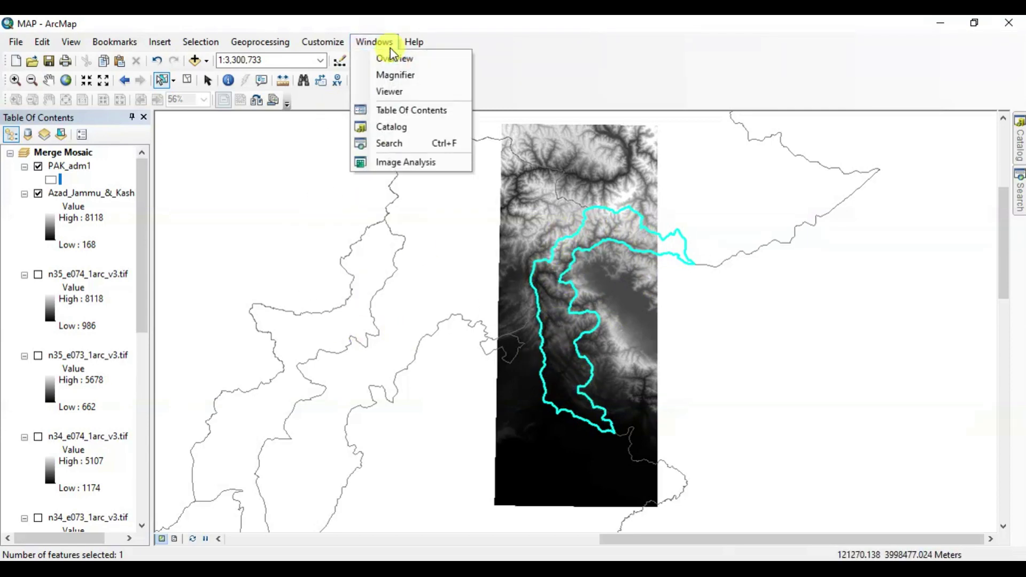
{"action": "left_click", "coordinate": [360, 144]}
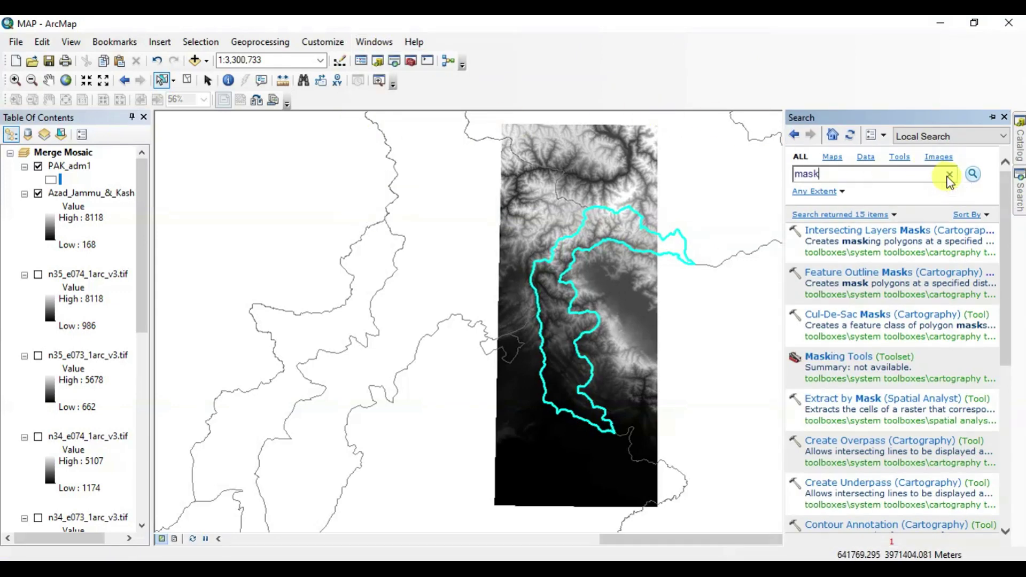
{"action": "key", "text": "ctrl+a"}
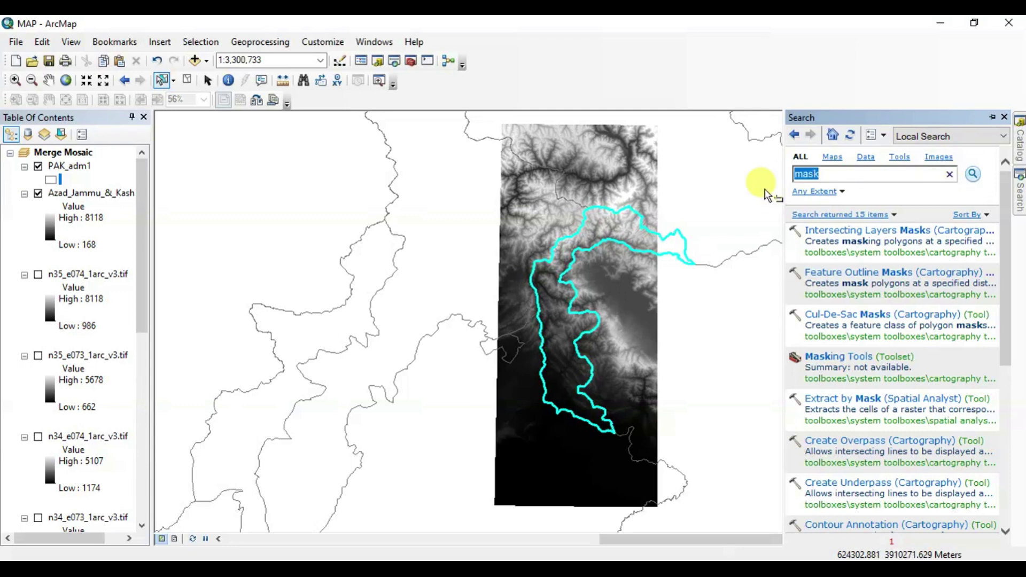
{"action": "key", "text": "BackSpace"}
{"action": "type", "text": "EXTRACT BY"}
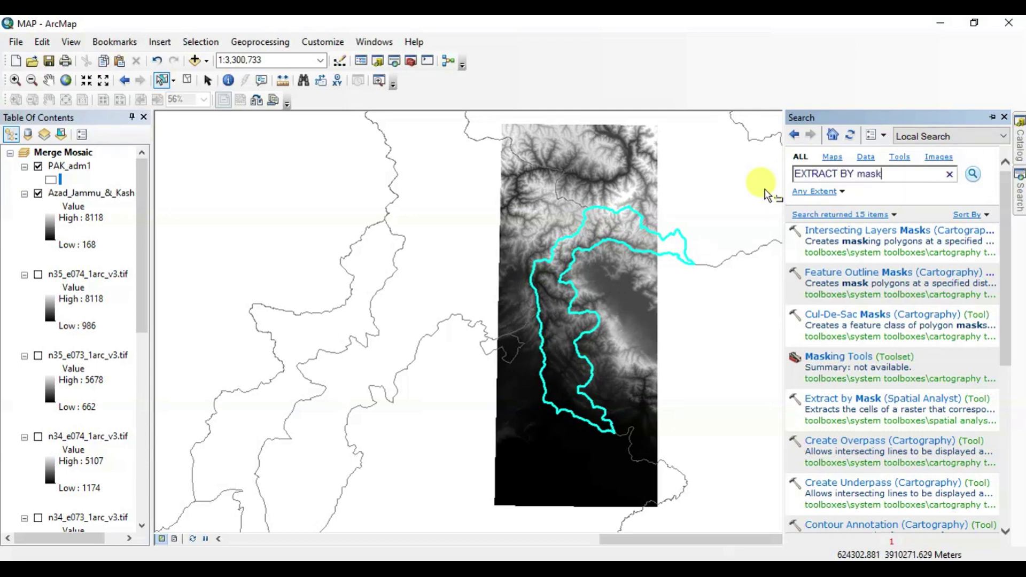
{"action": "key", "text": "Return"}
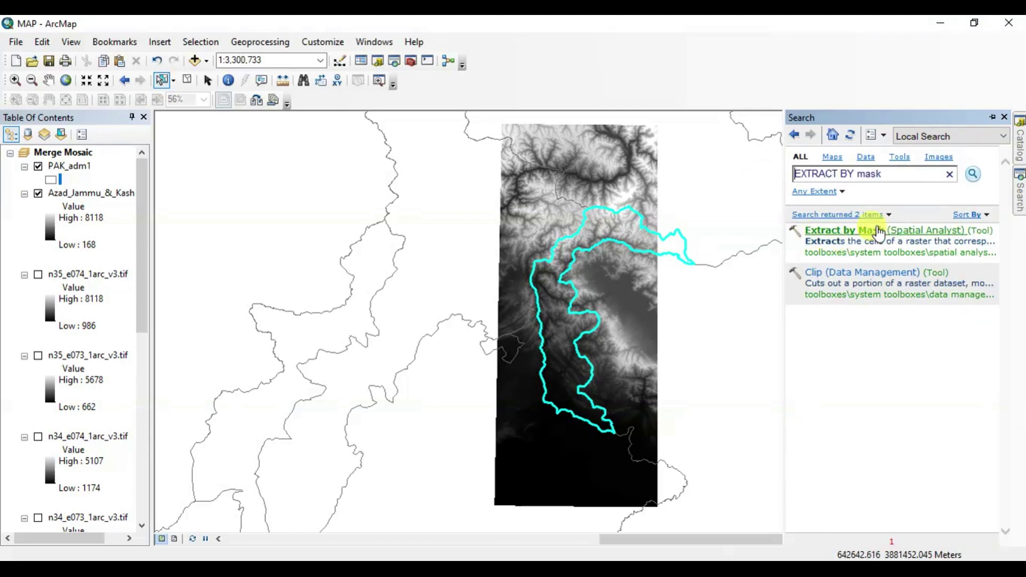
{"action": "left_click", "coordinate": [879, 232]}
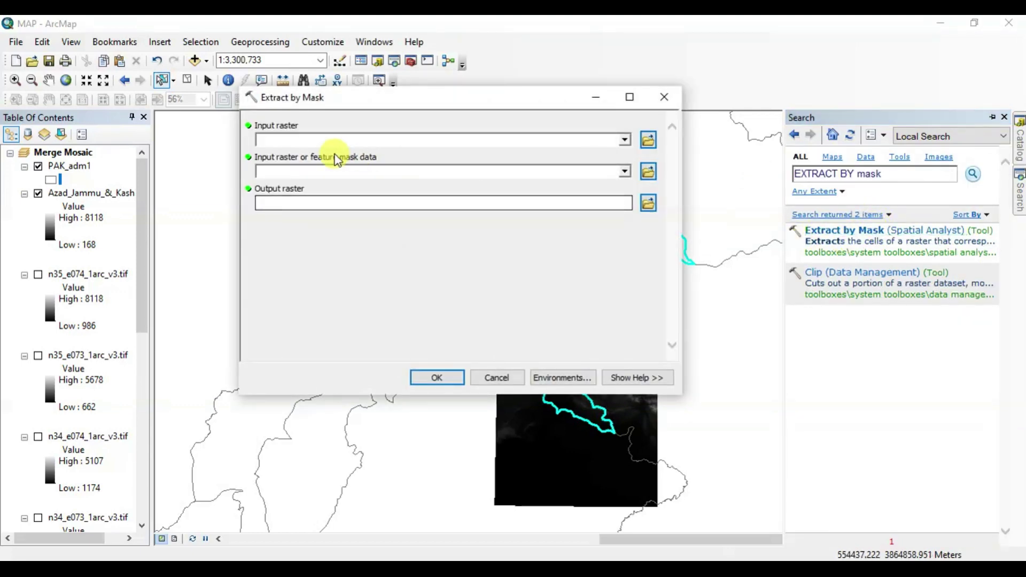
Run Extract by Mask with Azad_Jammu_&_Kashimir.tif as input raster and PAK_adm1 as mask
{"action": "left_click", "coordinate": [625, 140]}
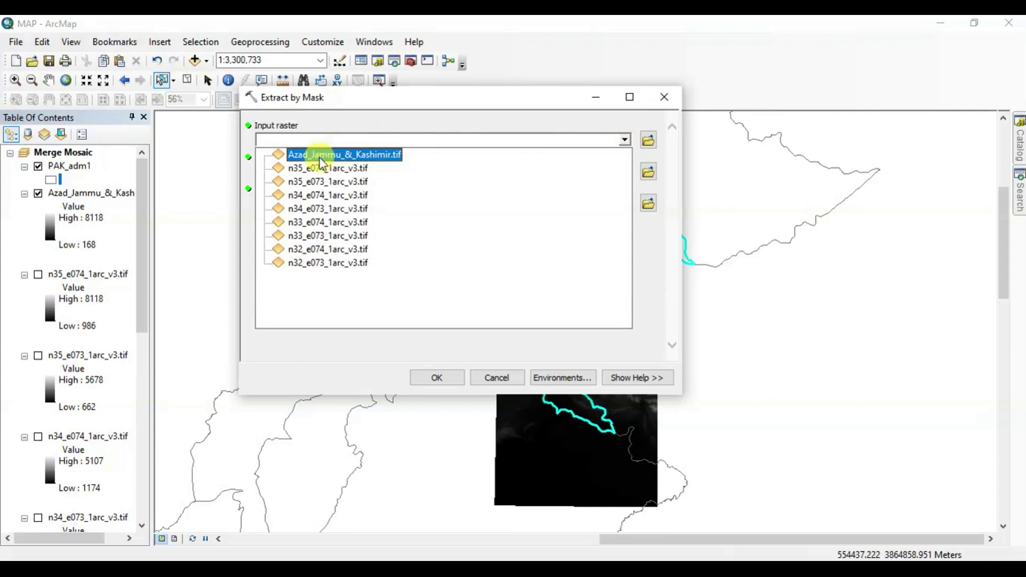
{"action": "left_click", "coordinate": [339, 155]}
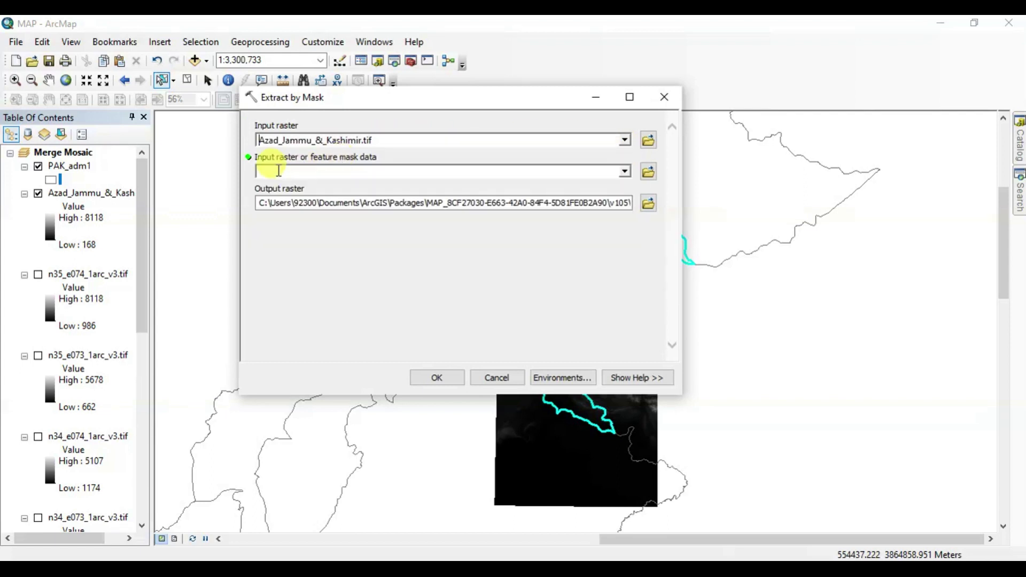
{"action": "left_click", "coordinate": [624, 171]}
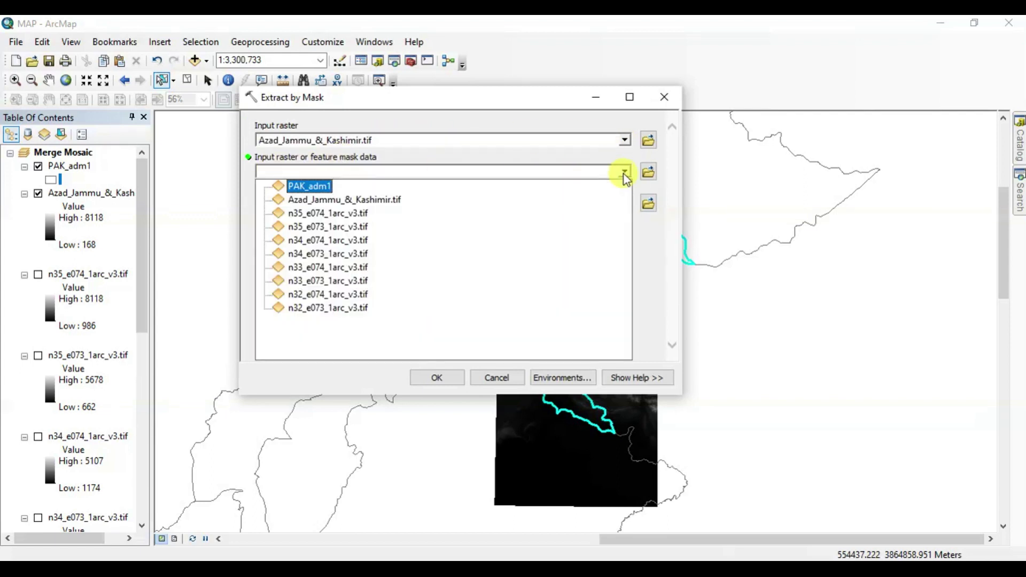
{"action": "left_click", "coordinate": [296, 184]}
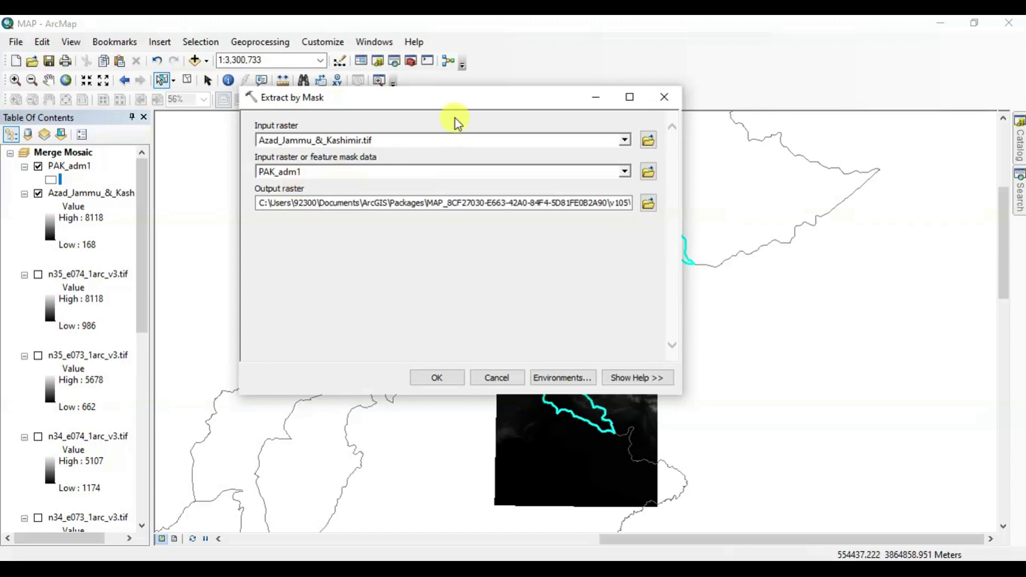
{"action": "left_click_drag", "start_coordinate": [441, 104], "coordinate": [204, 143]}
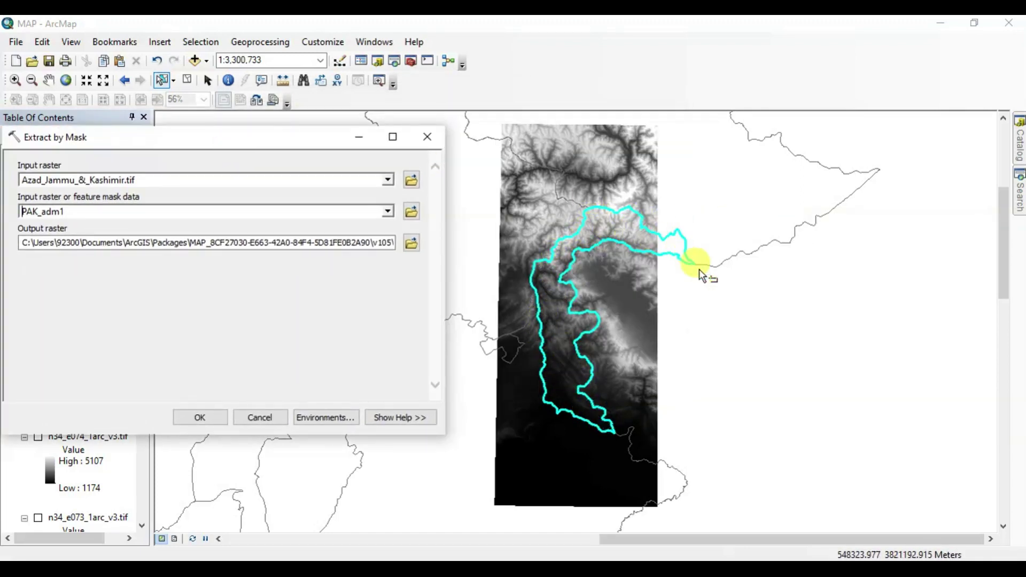
{"action": "left_click_drag", "start_coordinate": [226, 138], "coordinate": [264, 116]}
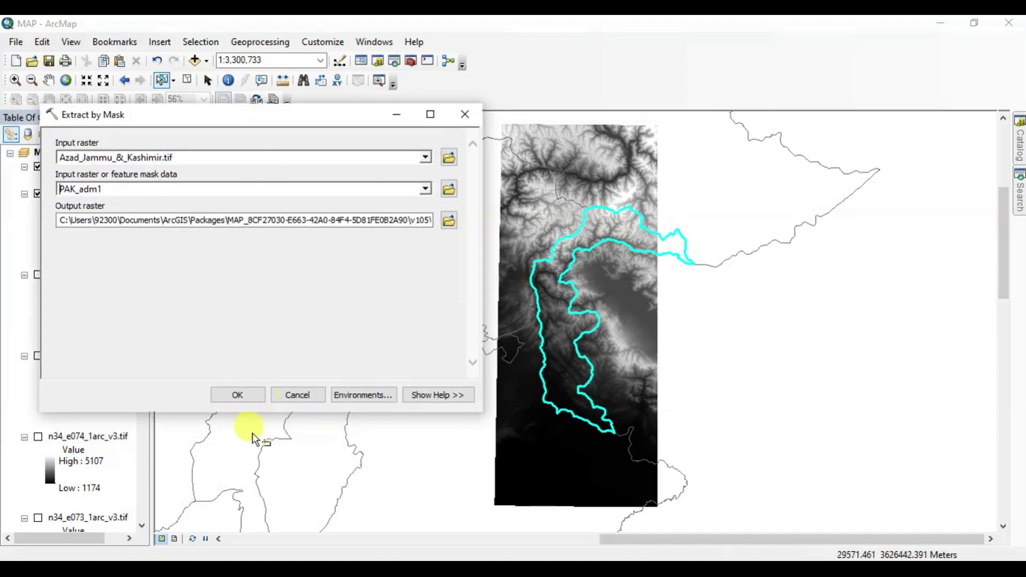
{"action": "left_click", "coordinate": [246, 392]}
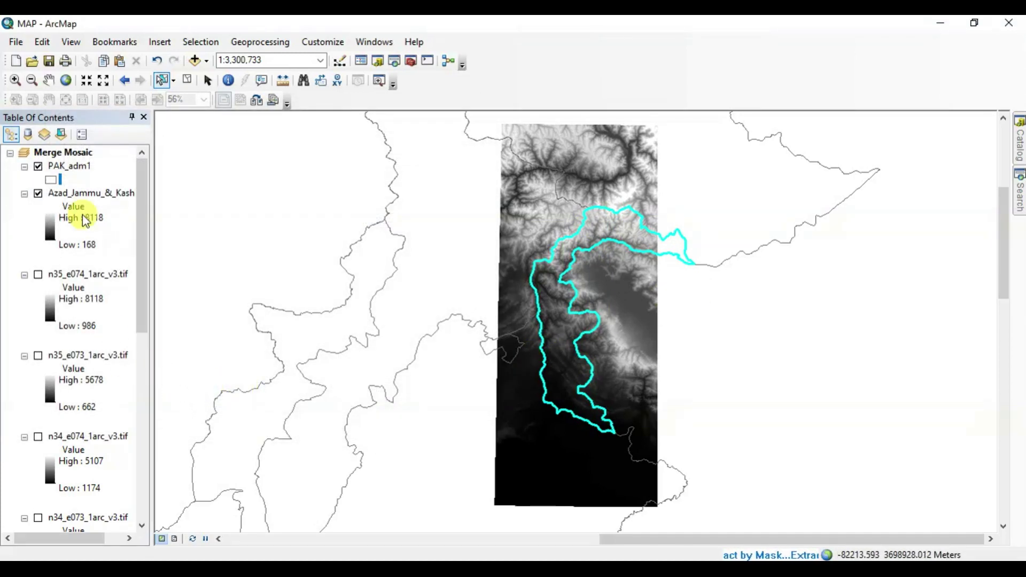
Toggle Azad_Jammu_&_Kashimir.tif off and on while Extract_tif4 is being added
{"action": "left_click", "coordinate": [38, 194]}
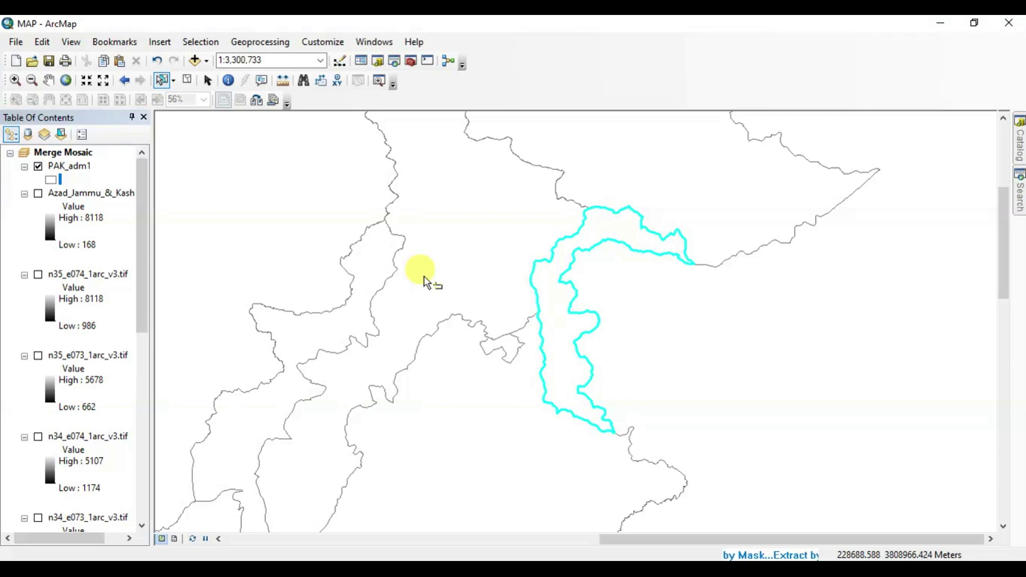
{"action": "left_click", "coordinate": [38, 193]}
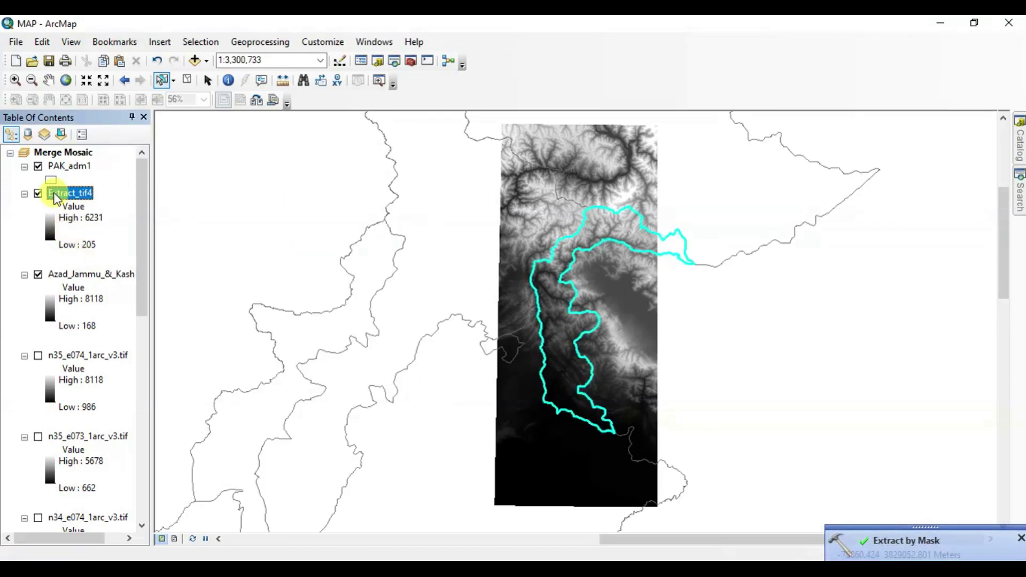
Hide Azad_Jammu_&_Kashimir.tif and PAK_adm1, keeping Extract_tif4 under its original name
{"action": "left_click", "coordinate": [38, 276]}
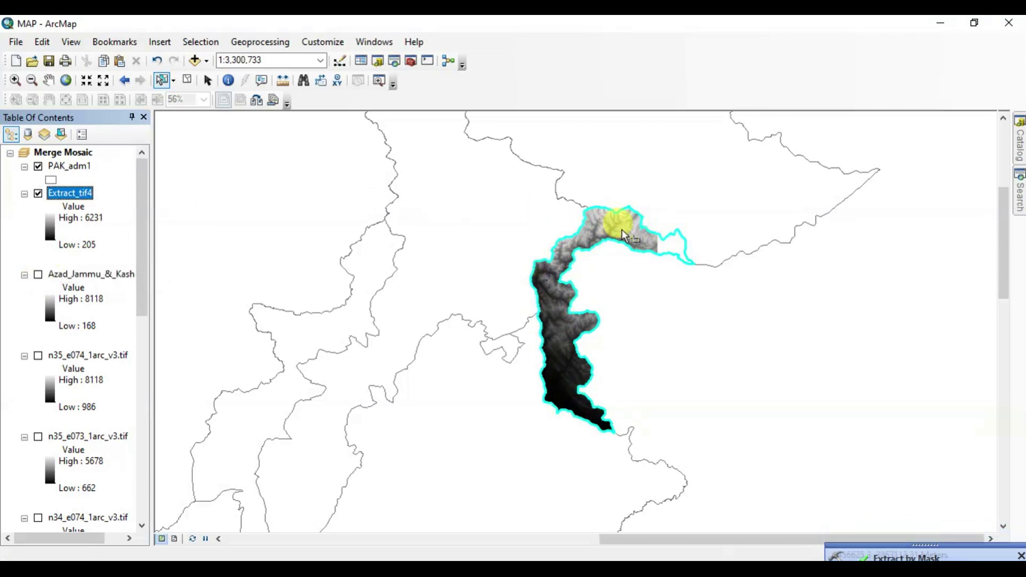
{"action": "left_click", "coordinate": [80, 195]}
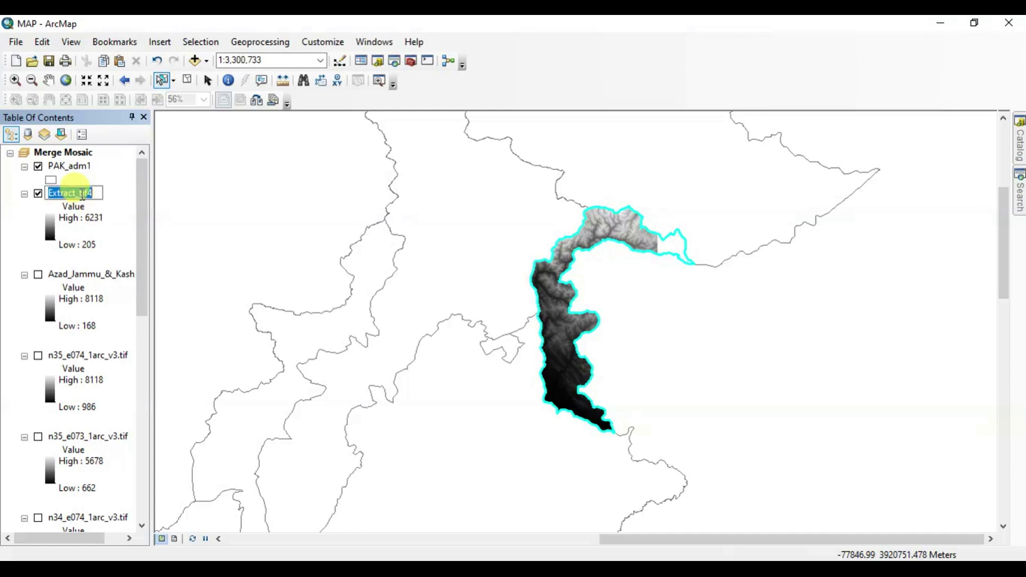
{"action": "key", "text": "Return"}
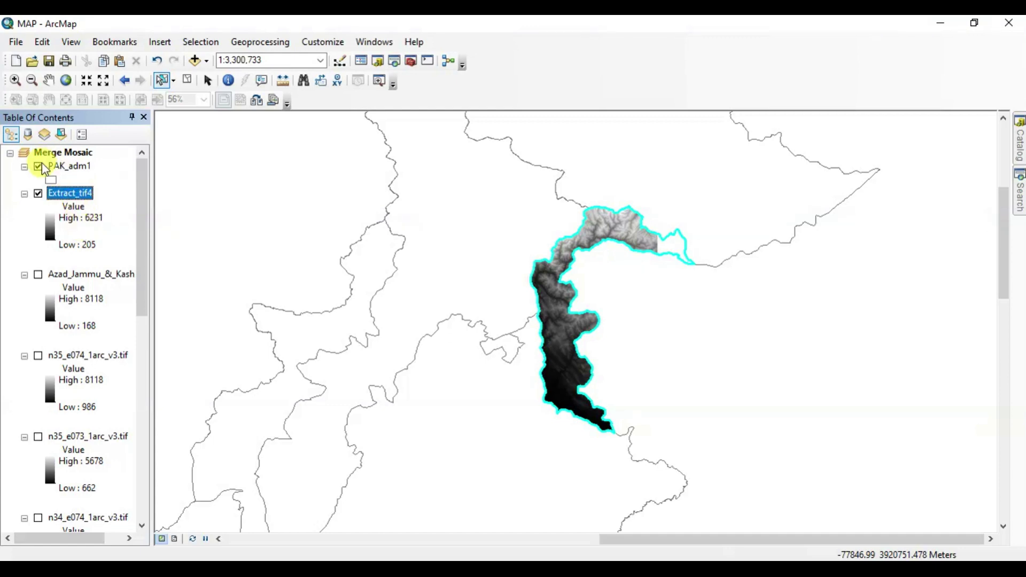
{"action": "left_click", "coordinate": [38, 166]}
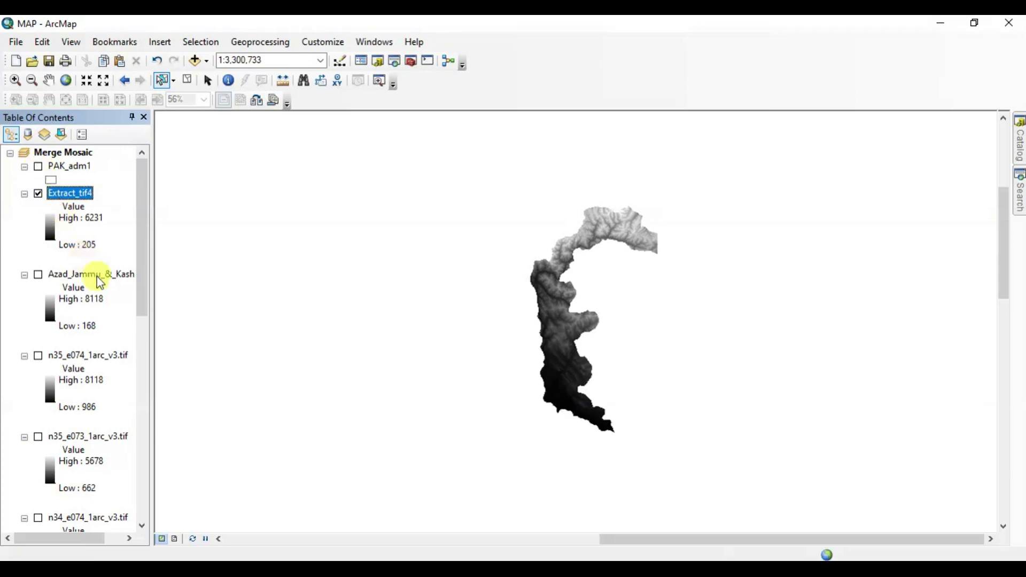
{"action": "mouse_move", "coordinate": [147, 281]}
{"action": "left_mouse_down"}
{"action": "mouse_move", "coordinate": [147, 315]}
{"action": "mouse_move", "coordinate": [147, 200]}
{"action": "left_mouse_up"}
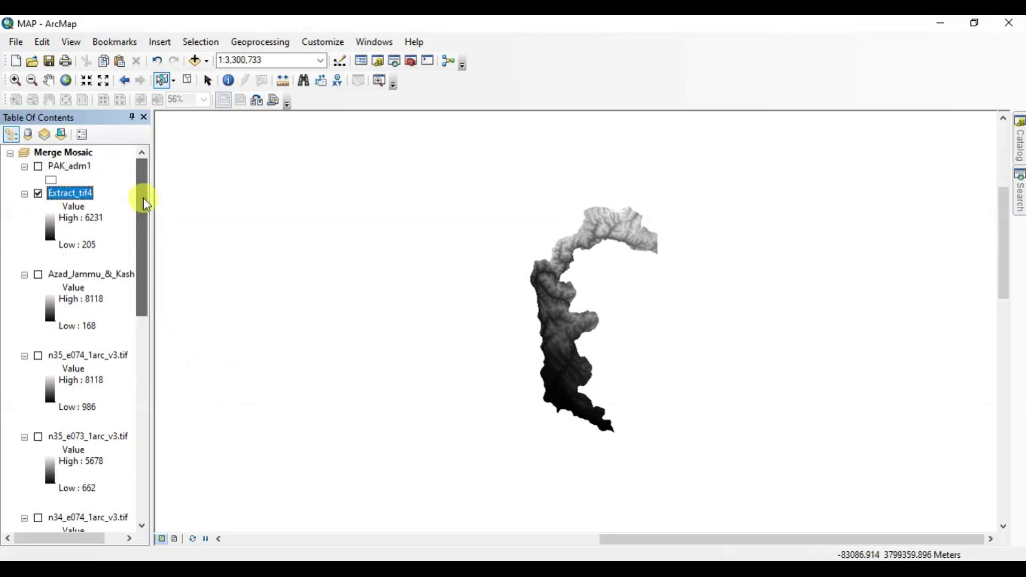